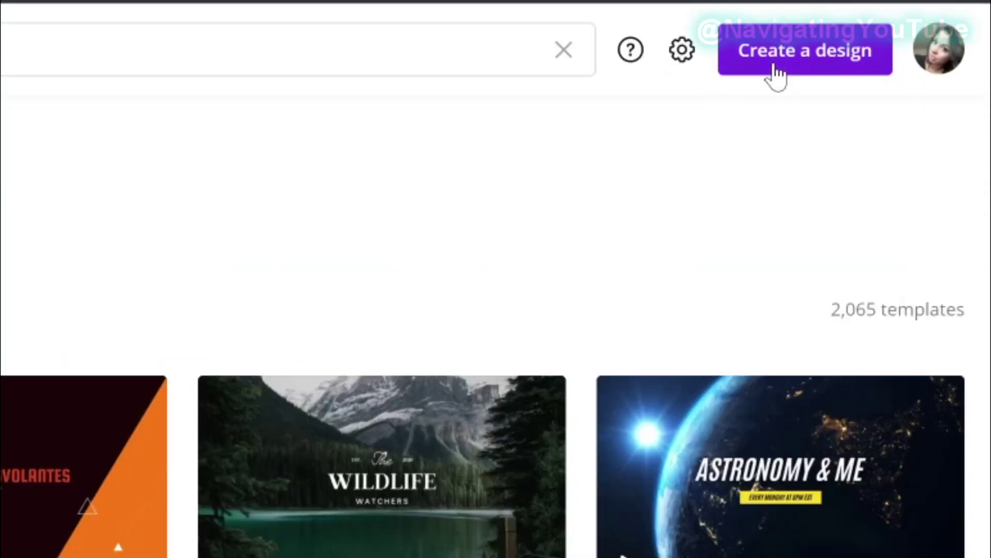
Create a new custom-size blank design of 1920 × 1080 px.
left_click(774, 66)
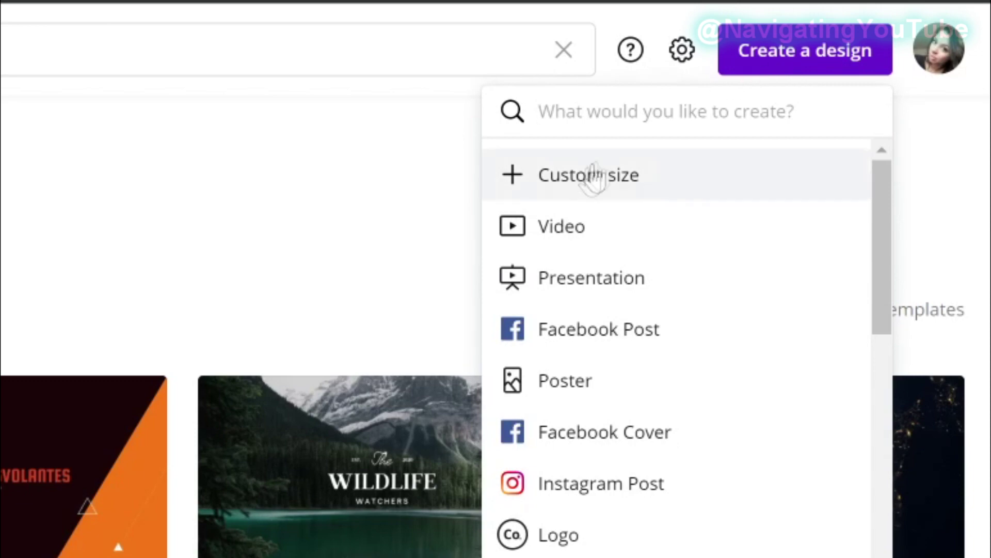
left_click(595, 181)
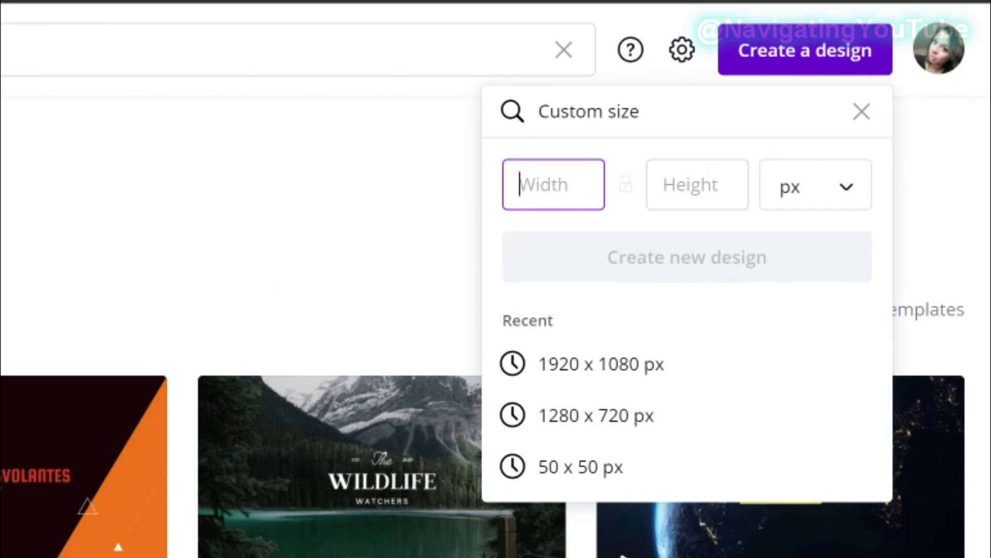
left_click(698, 184)
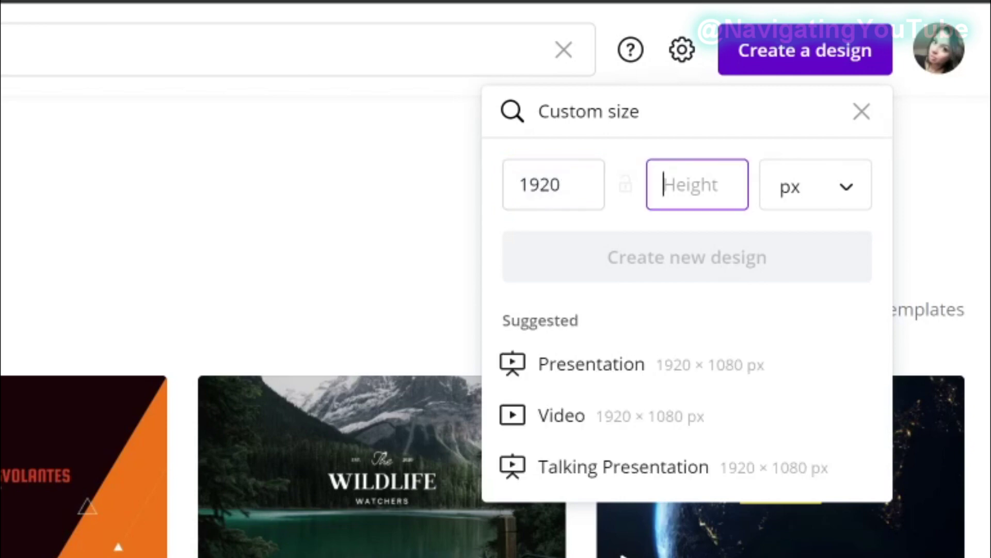
type("1080")
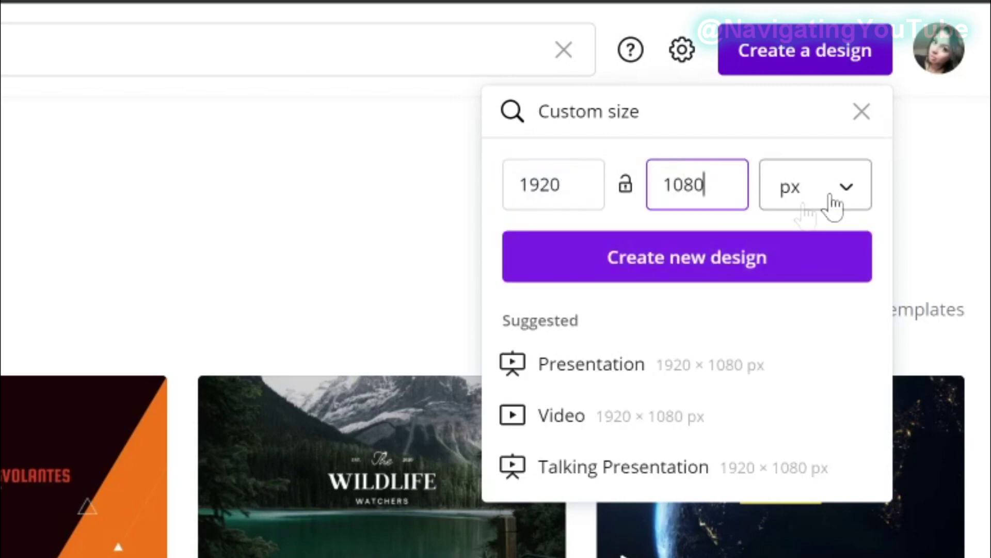
left_click(685, 273)
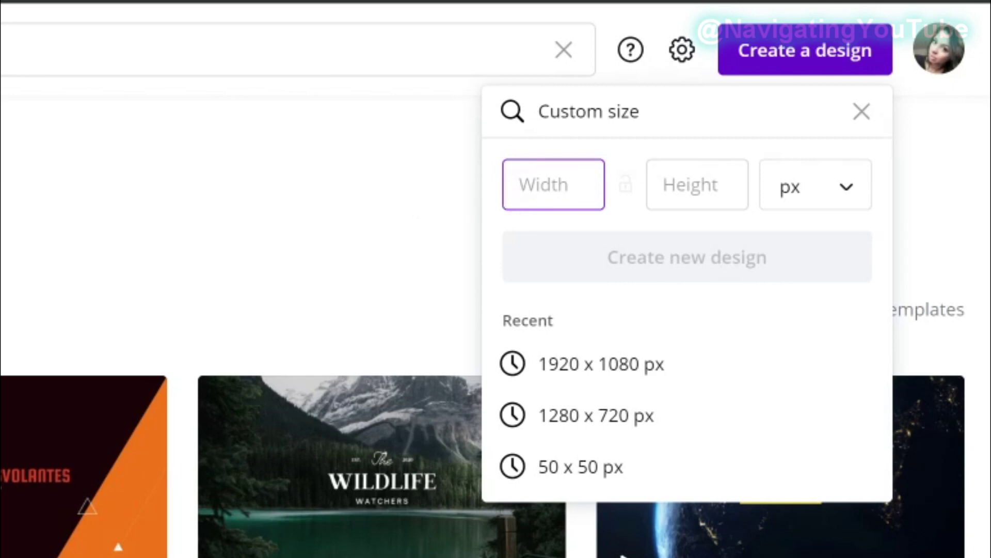
left_click(697, 184)
type("216")
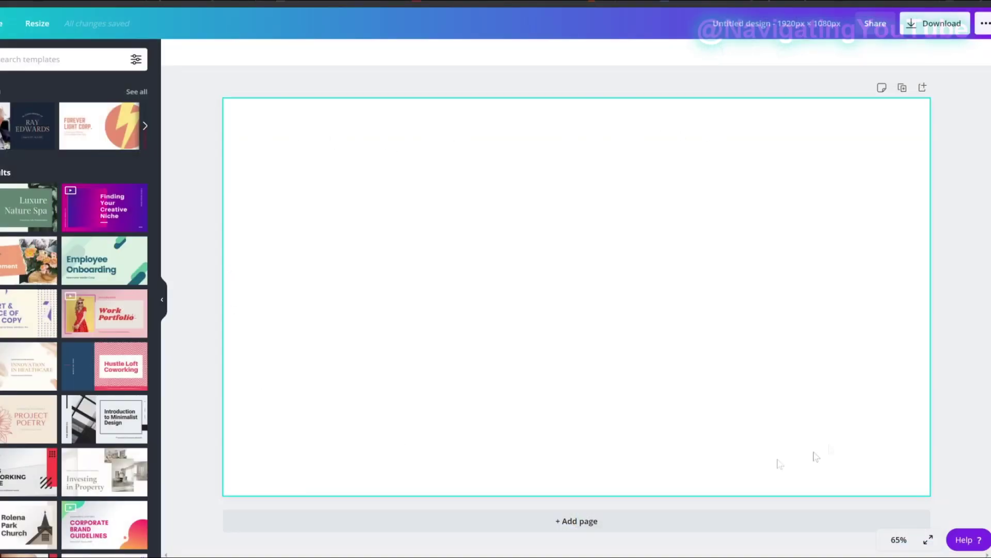
Try a grass-green page background and a brighter custom green, then undo the change.
left_click(526, 193)
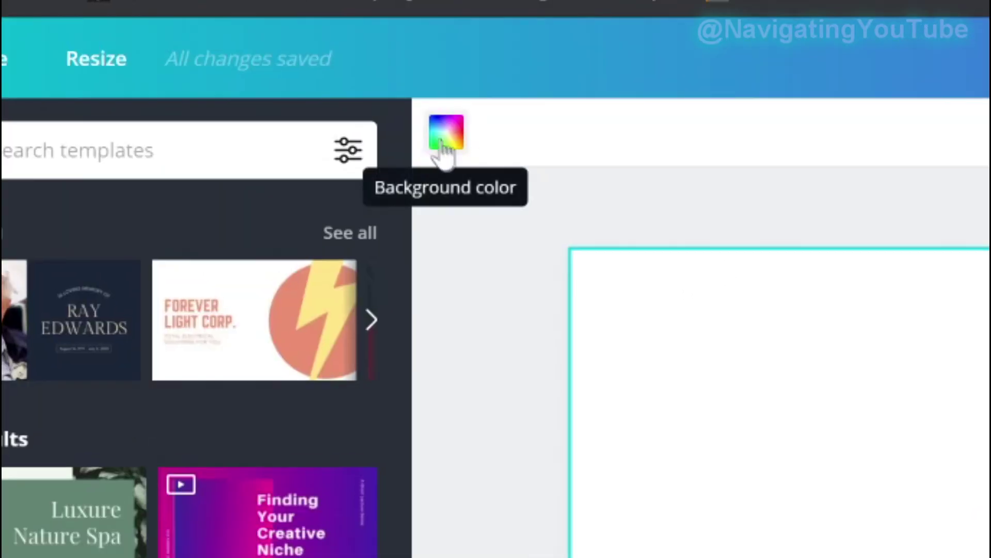
left_click(446, 149)
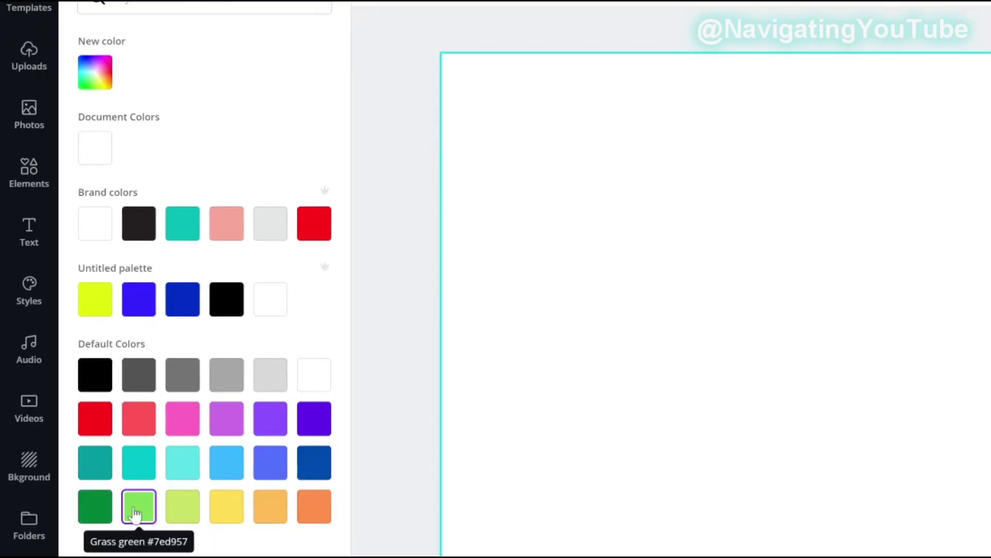
left_click(140, 510)
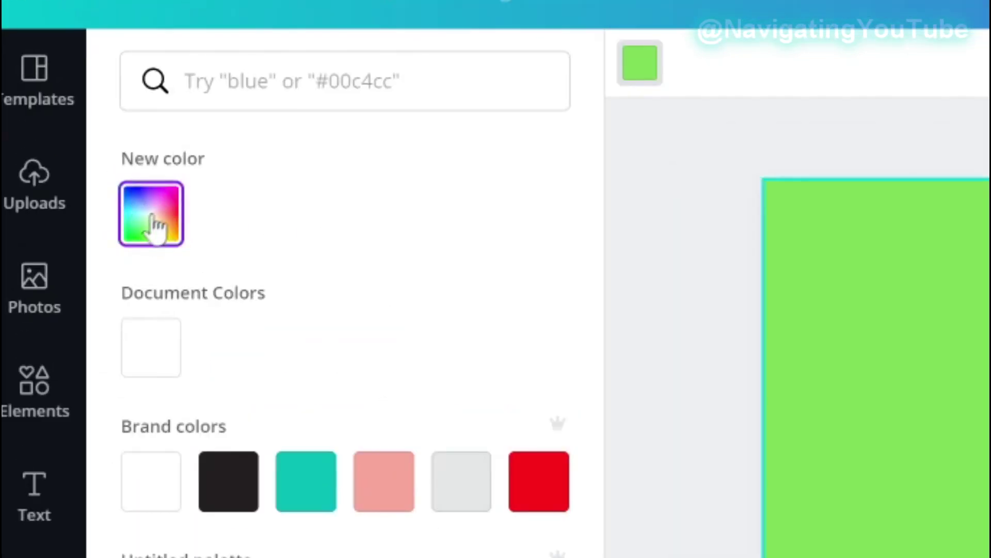
left_click(8, 93)
left_click_drag(376, 303, 466, 316)
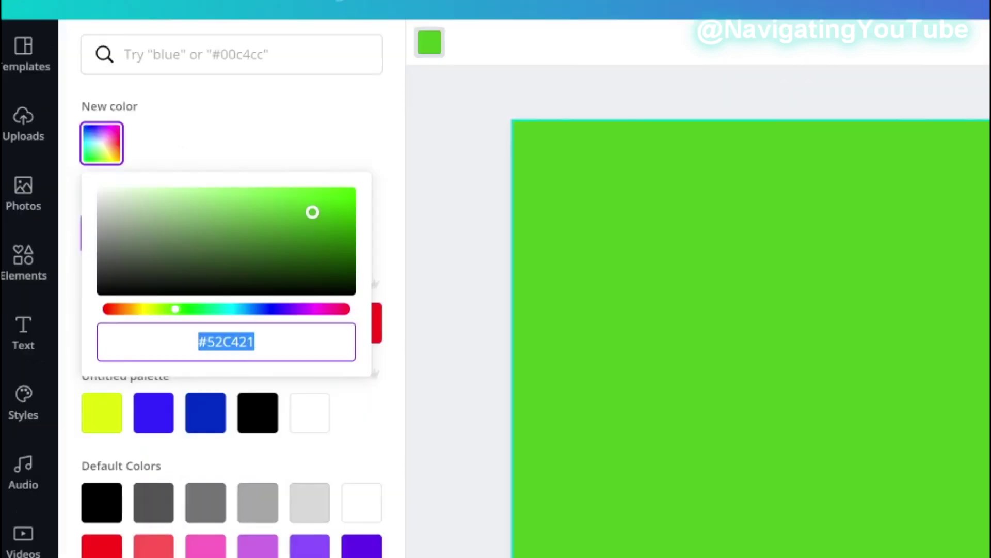
left_click(625, 346)
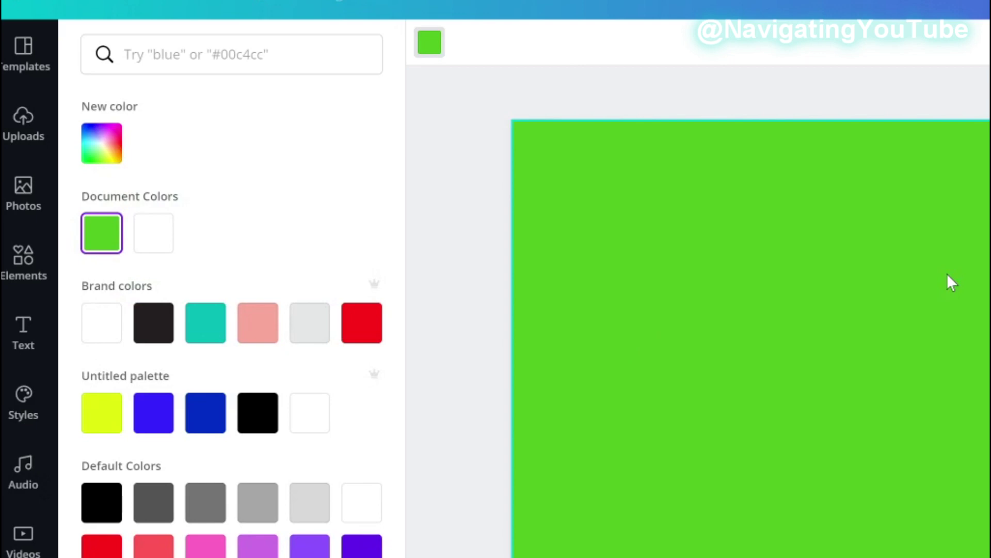
key("ctrl+z")
Paste the hex code #52C421 to make the page background chroma-key green.
left_click(102, 153)
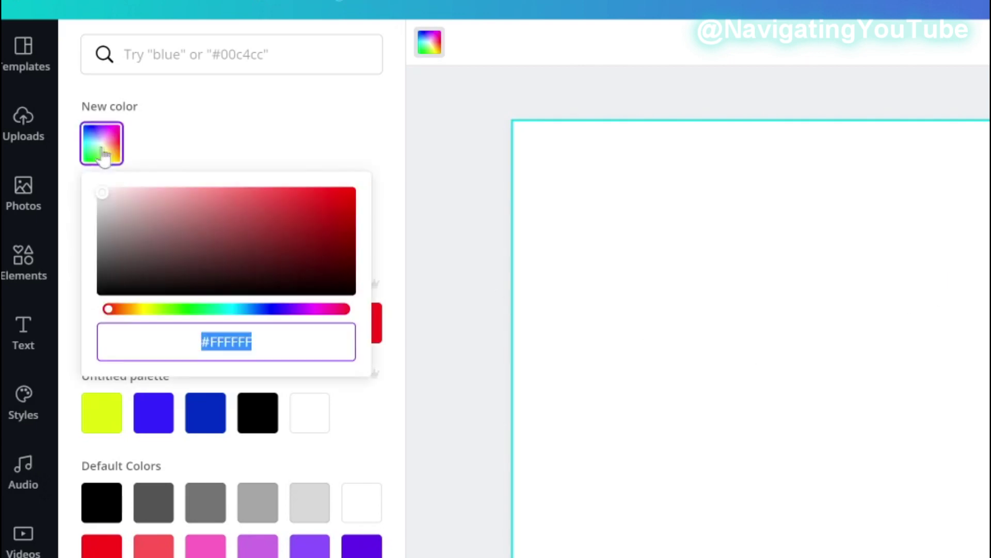
right_click(248, 335)
left_click(286, 427)
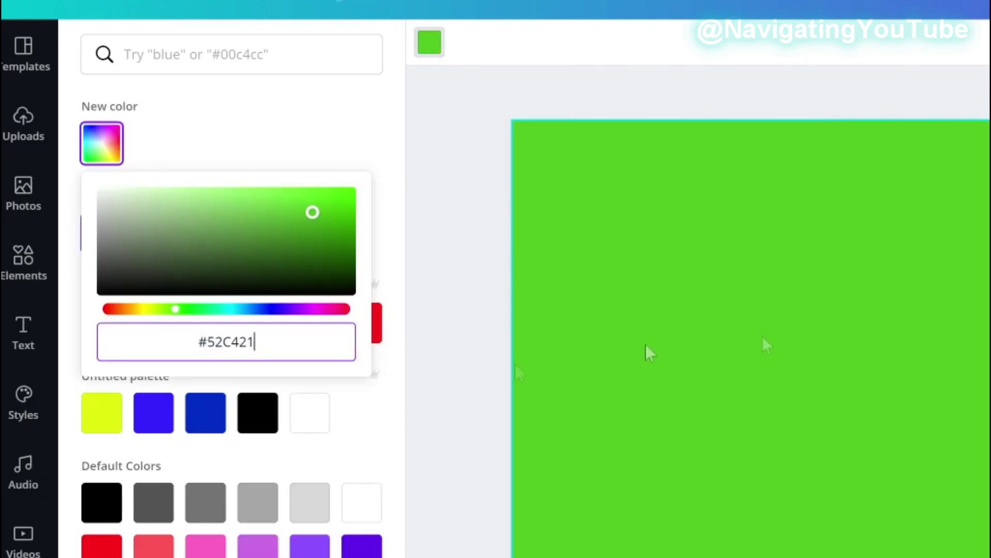
left_click(348, 420)
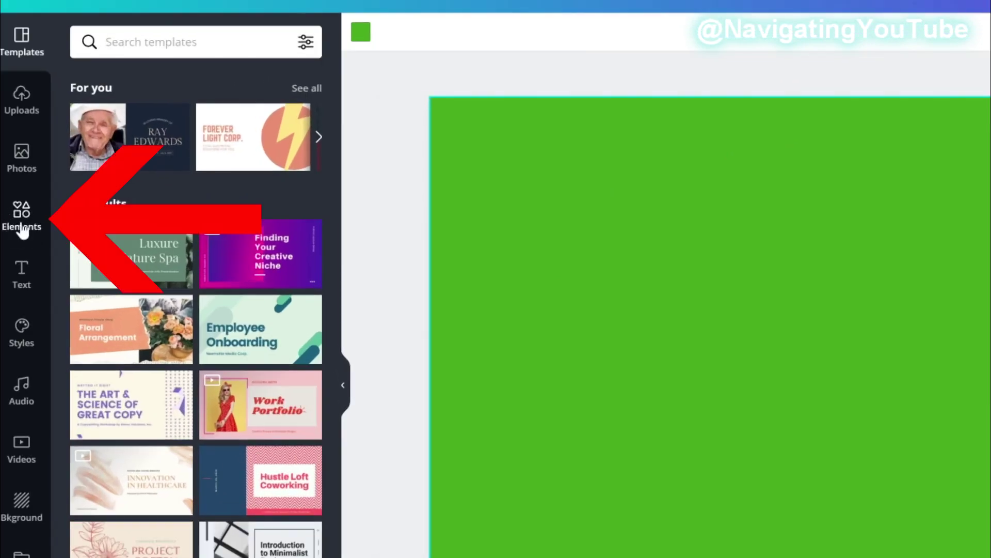
left_click(22, 222)
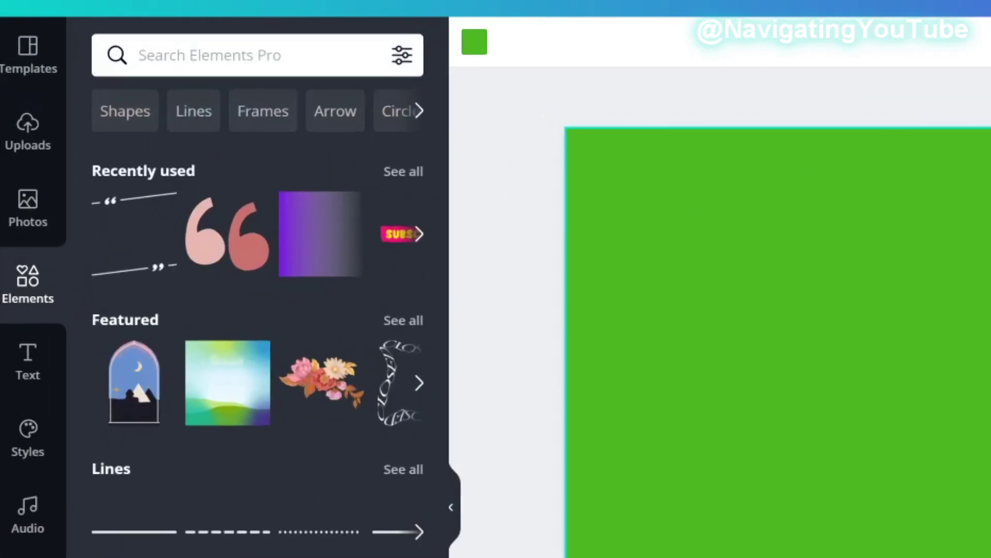
Search Elements for 'subscribe' and add the red SUBSCRIBE button graphic.
left_click(206, 56)
type("subscribe")
key("Return")
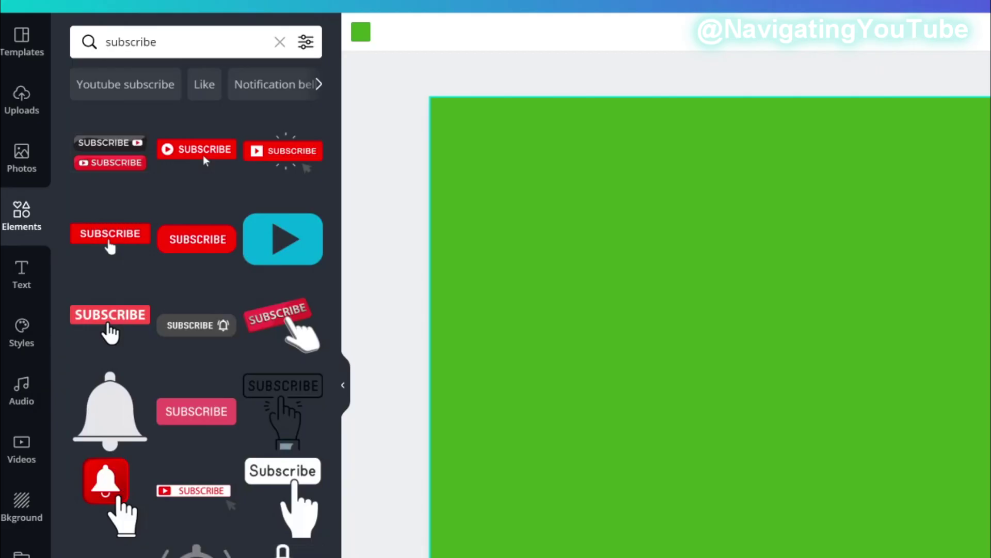
mouse_move(204, 157)
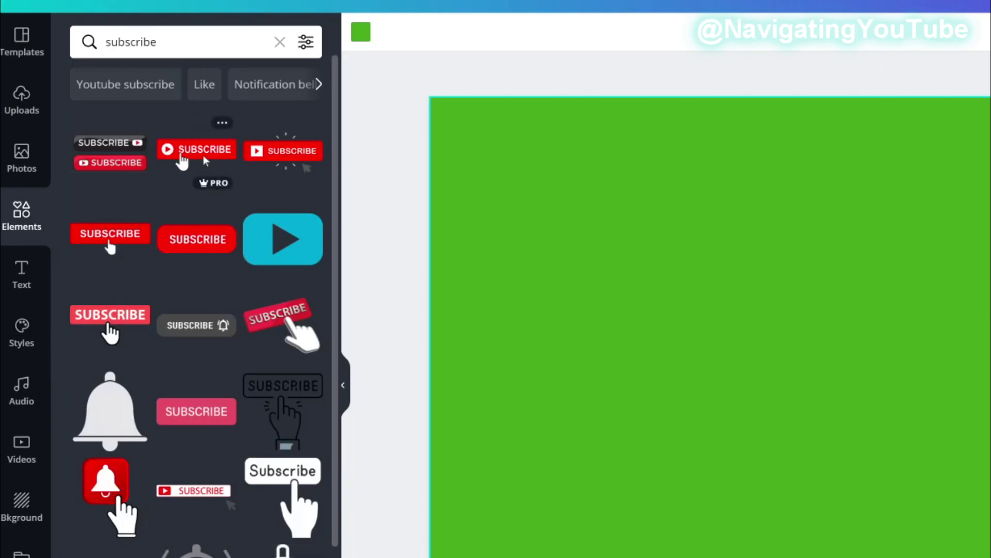
scroll(205, 160, "down", 5)
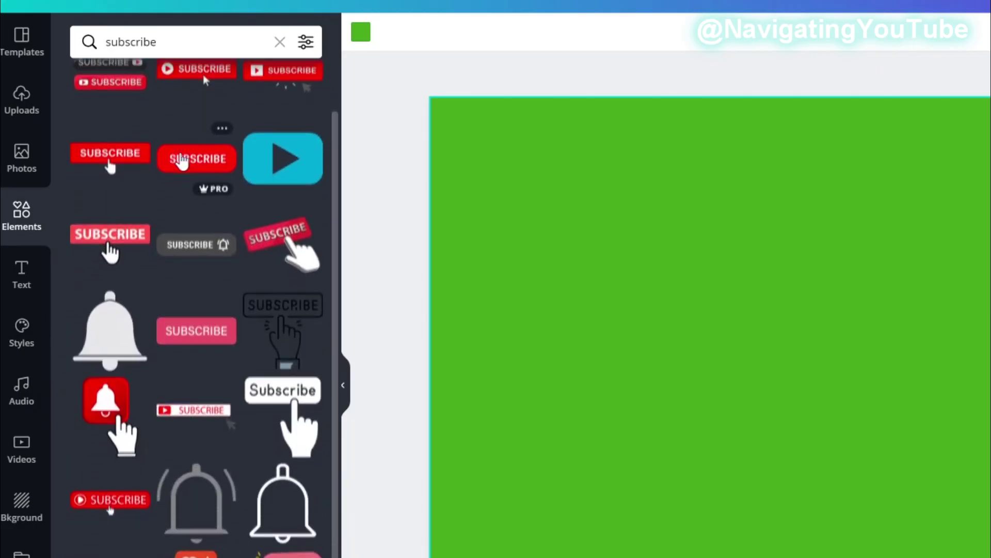
scroll(205, 160, "up", 5)
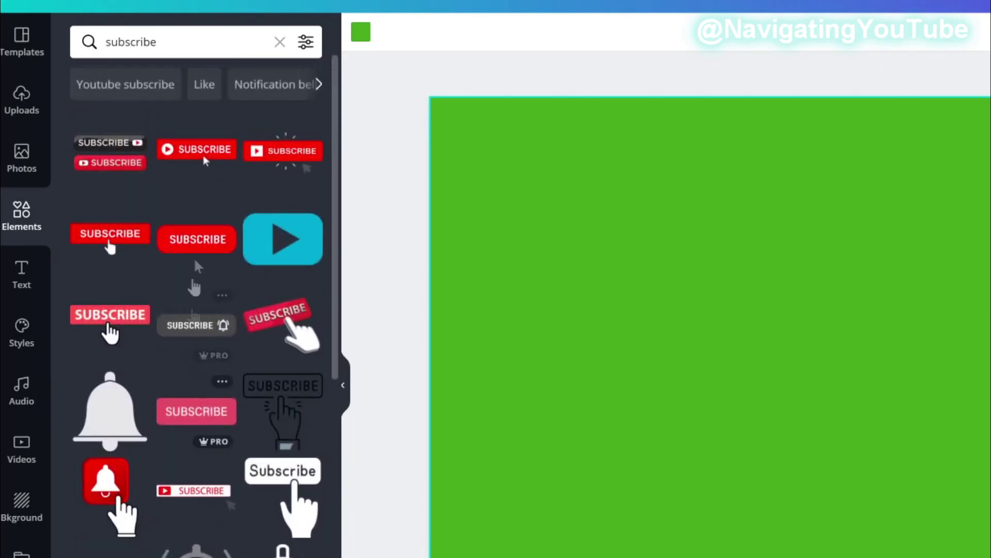
left_click(282, 152)
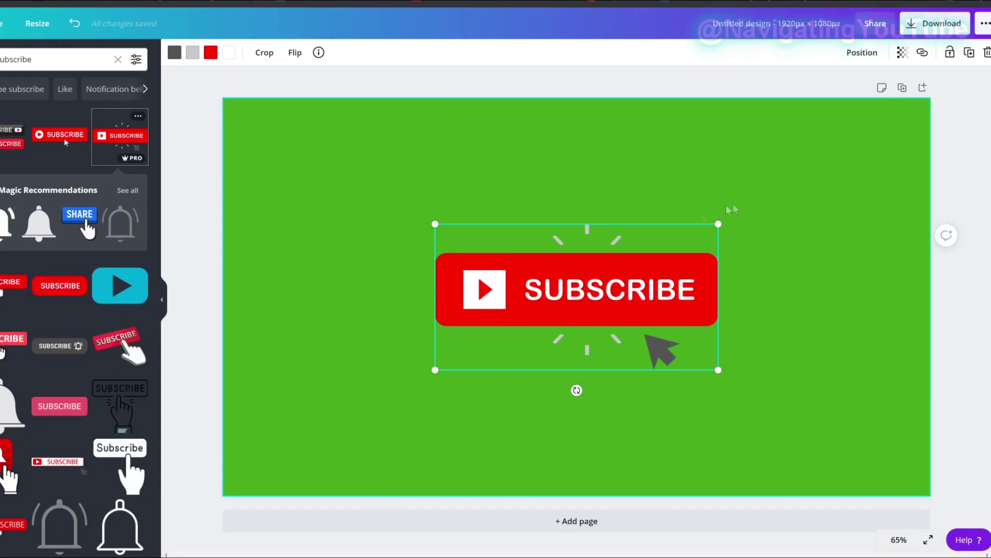
Resize the subscribe graphic smaller and move it to the page's left side.
left_click_drag(721, 227, 868, 147)
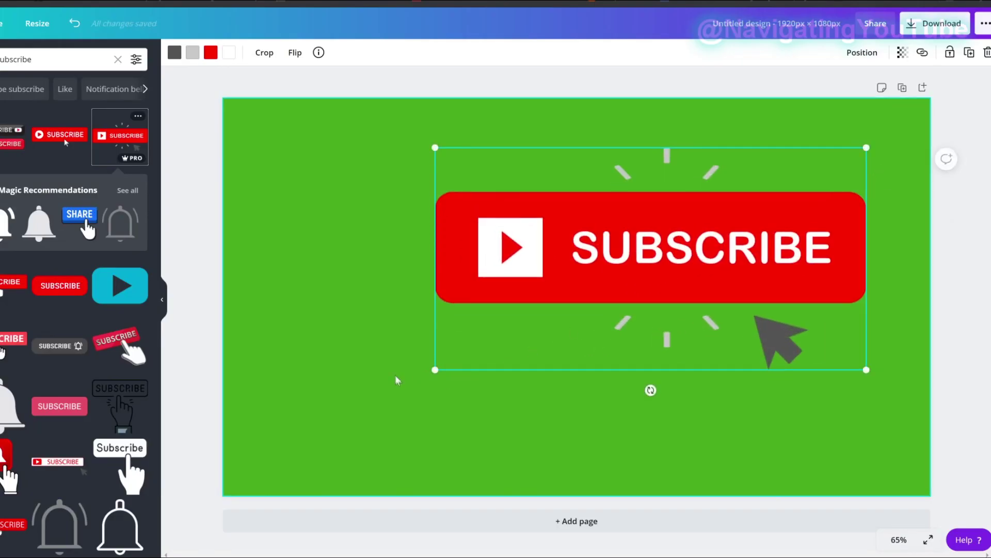
left_click_drag(435, 370, 423, 376)
left_click_drag(708, 246, 640, 281)
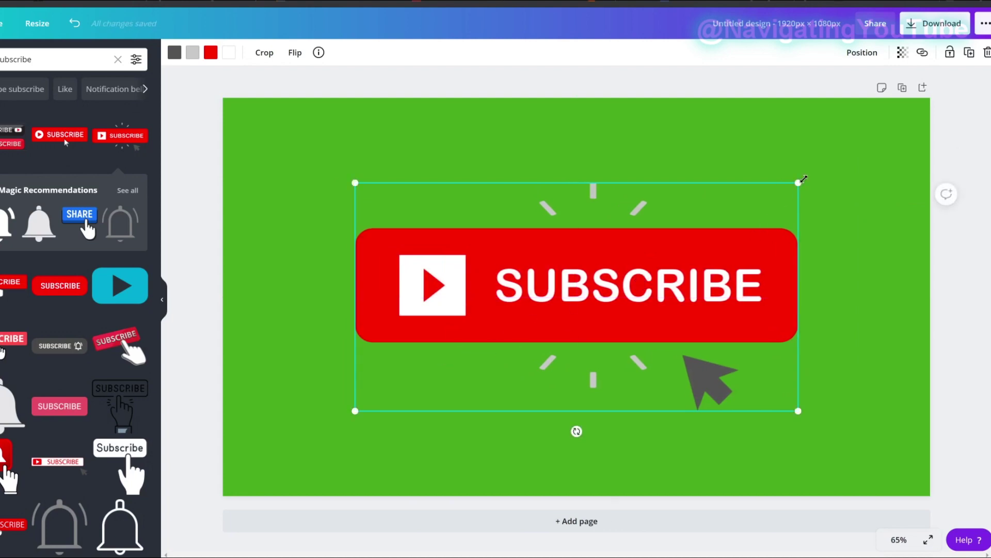
left_click_drag(804, 179, 430, 299)
left_click_drag(472, 345, 452, 330)
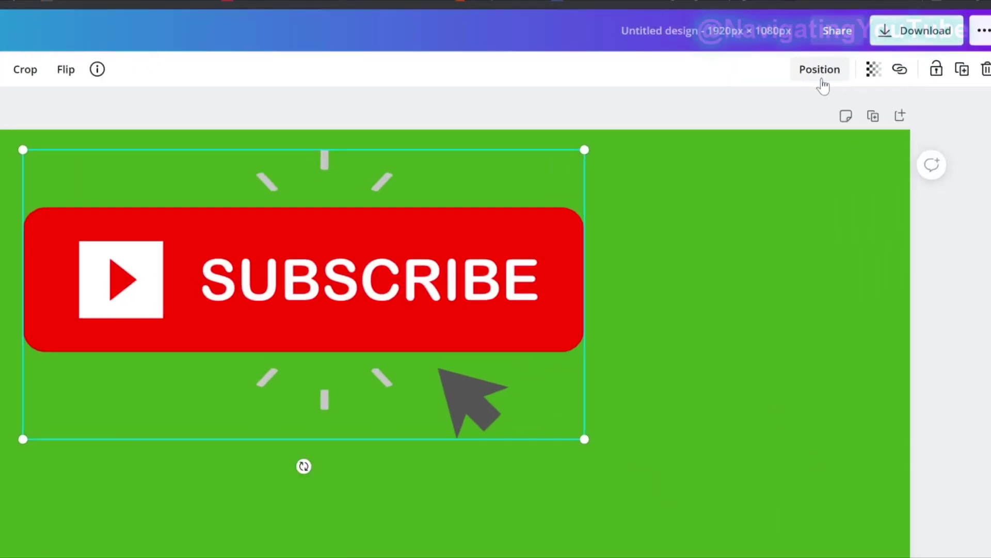
Align the subscribe graphic to Center and Middle, and recolour its grey arrow black.
left_click(863, 53)
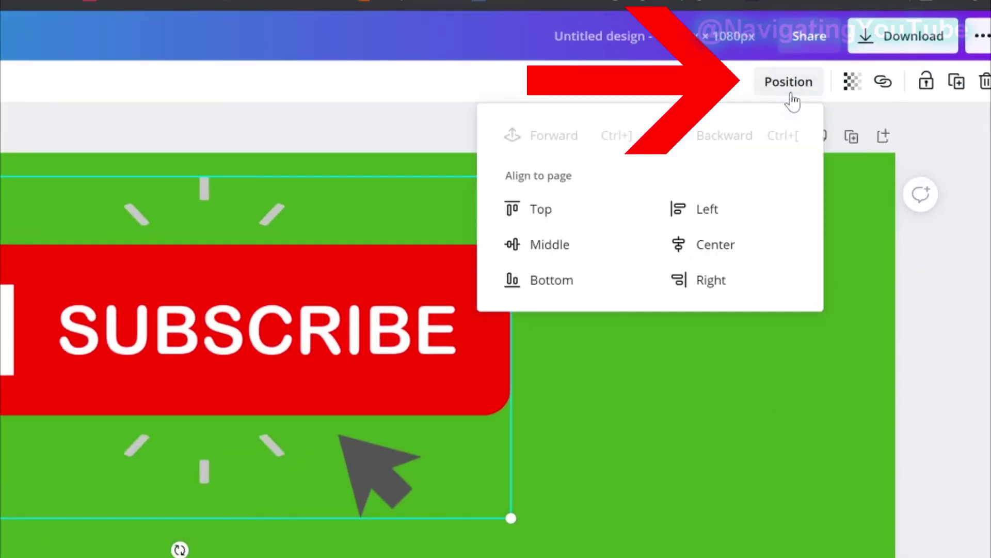
left_click(732, 252)
left_click(566, 253)
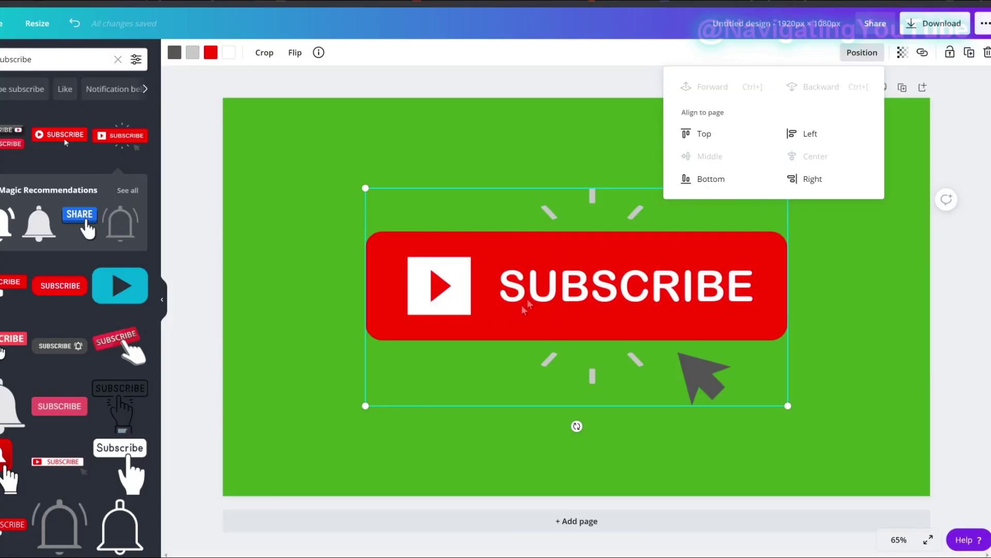
left_click(705, 388)
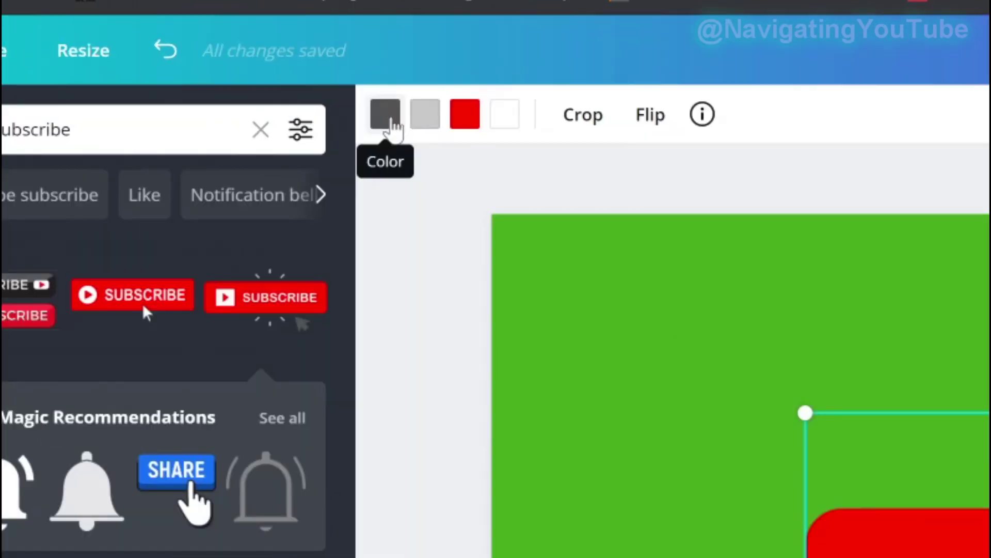
left_click(175, 55)
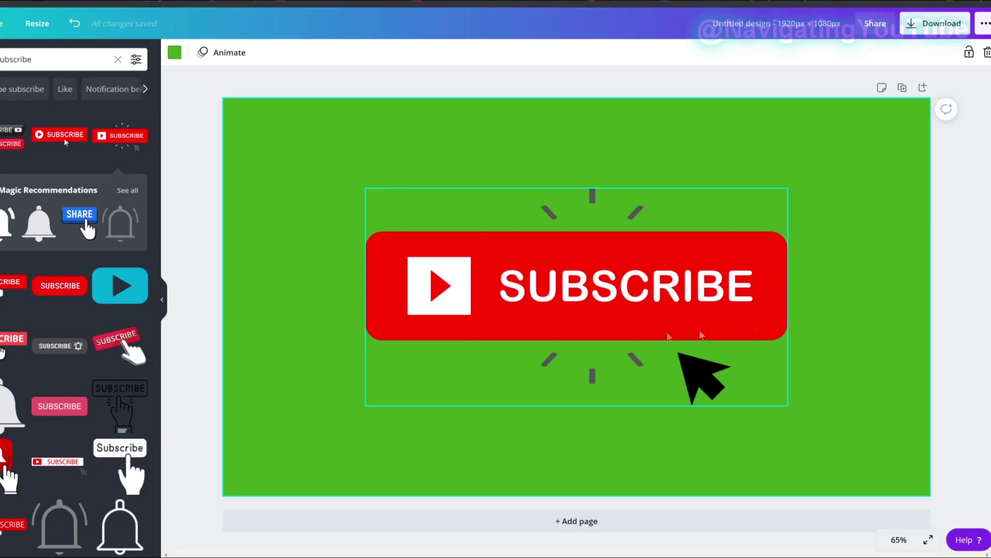
left_click(502, 119)
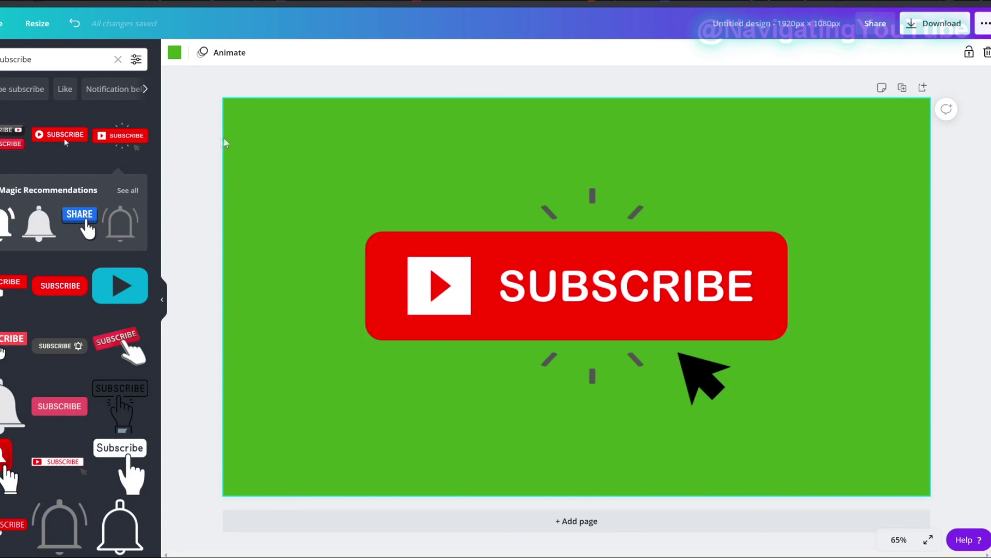
Apply the Pop page animation, cut its duration to 2.0s, and preview it.
left_click(180, 157)
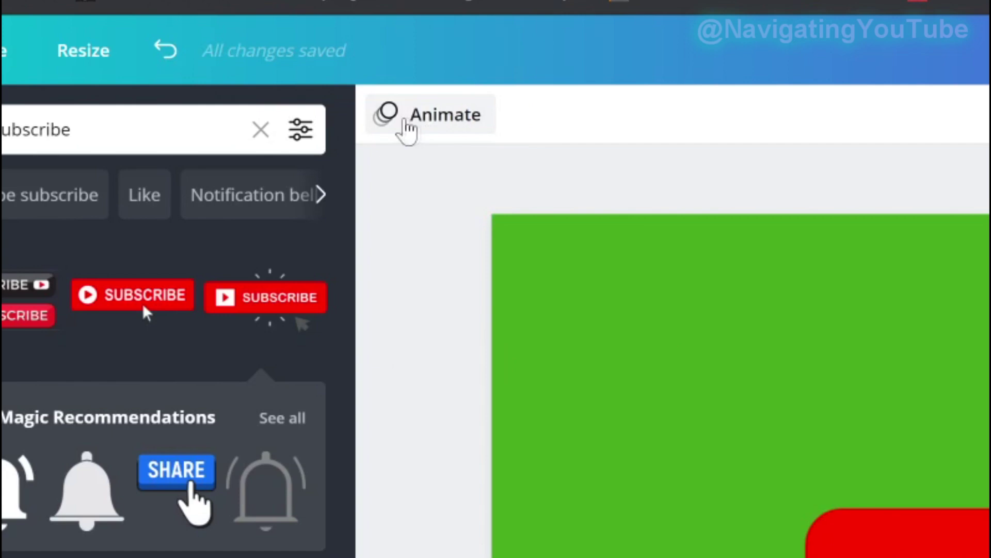
left_click(421, 129)
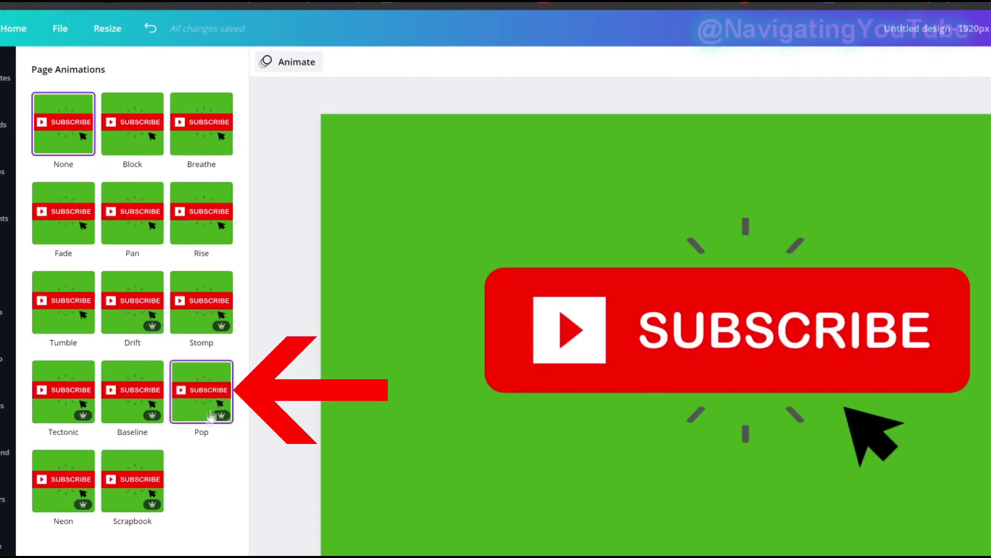
left_click(128, 341)
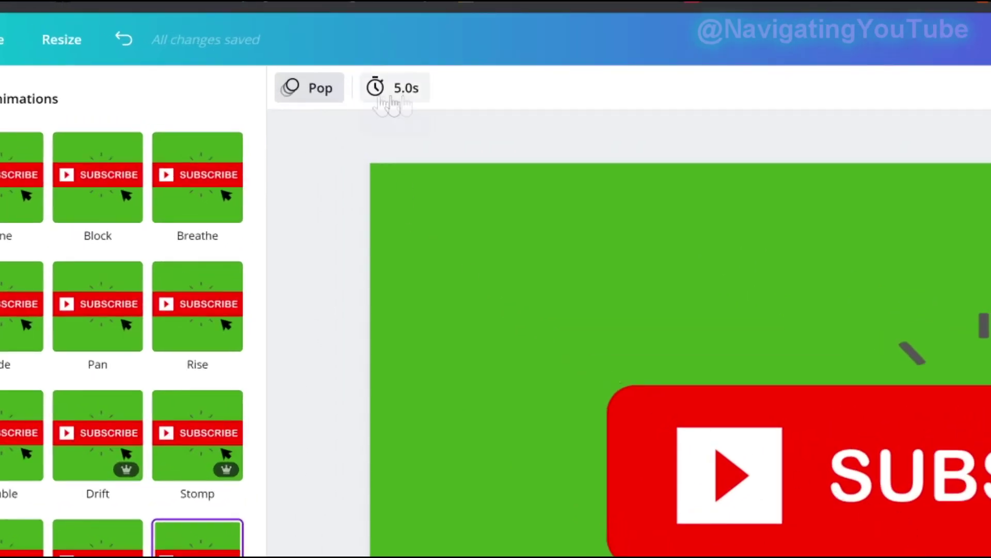
left_click(401, 102)
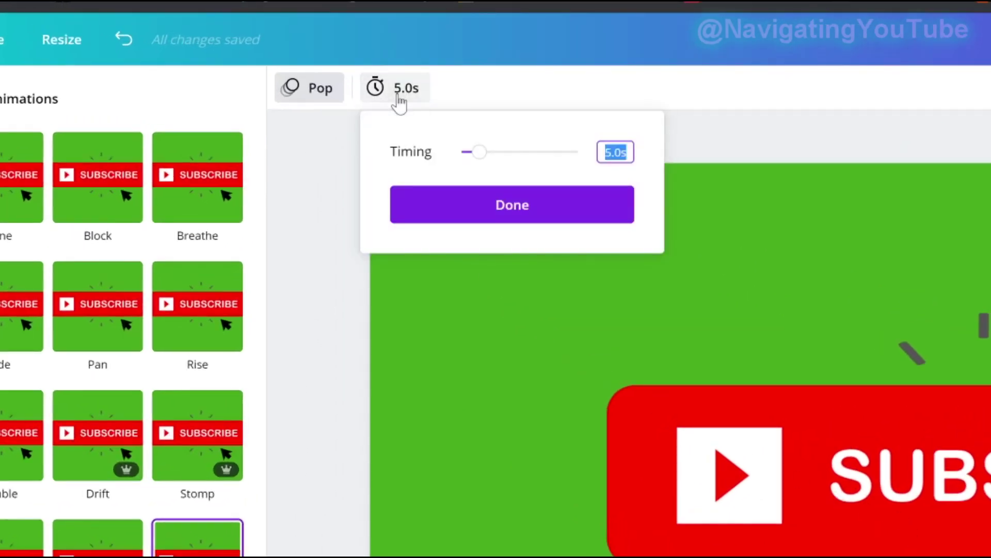
type("3")
key("Return")
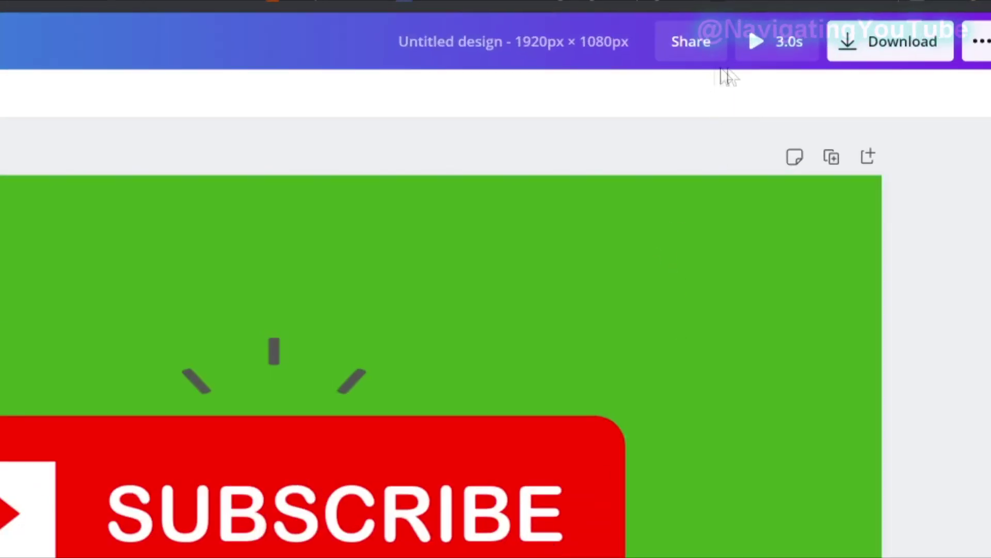
left_click(762, 43)
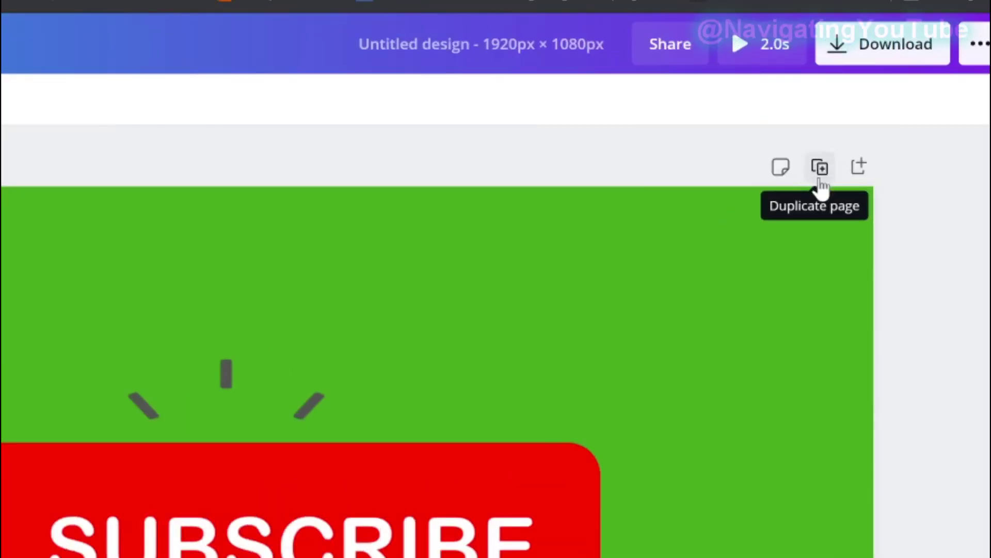
Duplicate the Subscribe page and delete the Subscribe button from page 2.
left_click(819, 176)
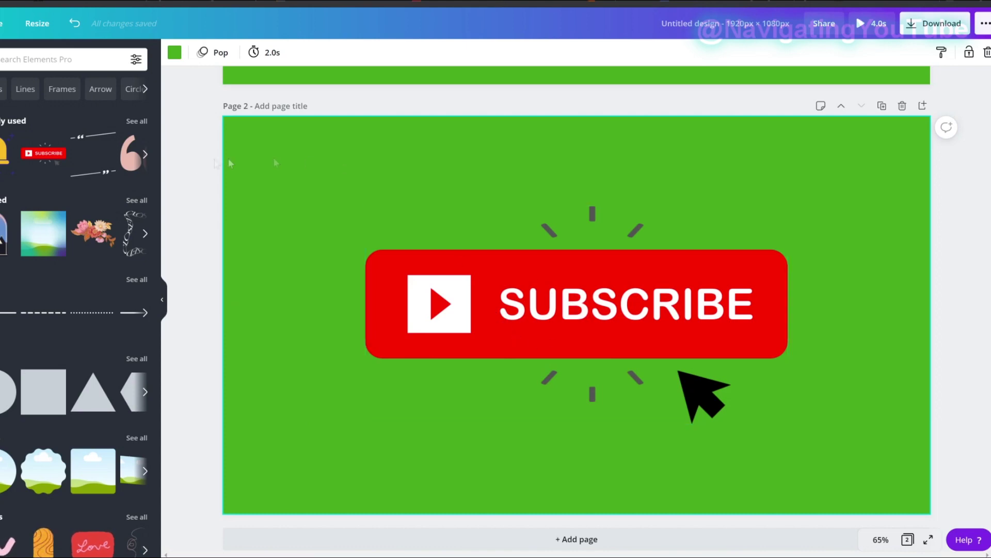
left_click(640, 287)
key("Delete")
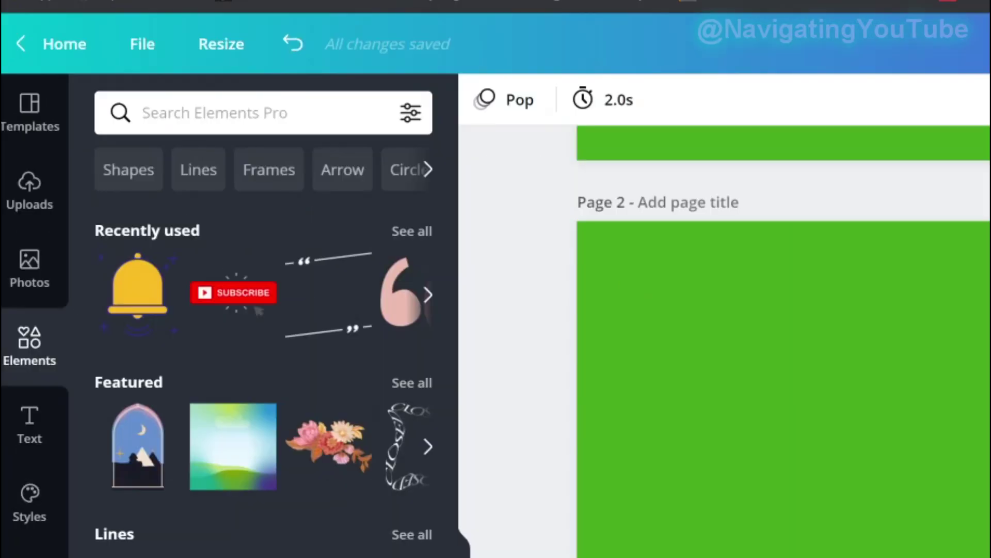
Add a yellow bell from a 'bell' search, enlarge it, and centre it on page 2.
left_click(170, 91)
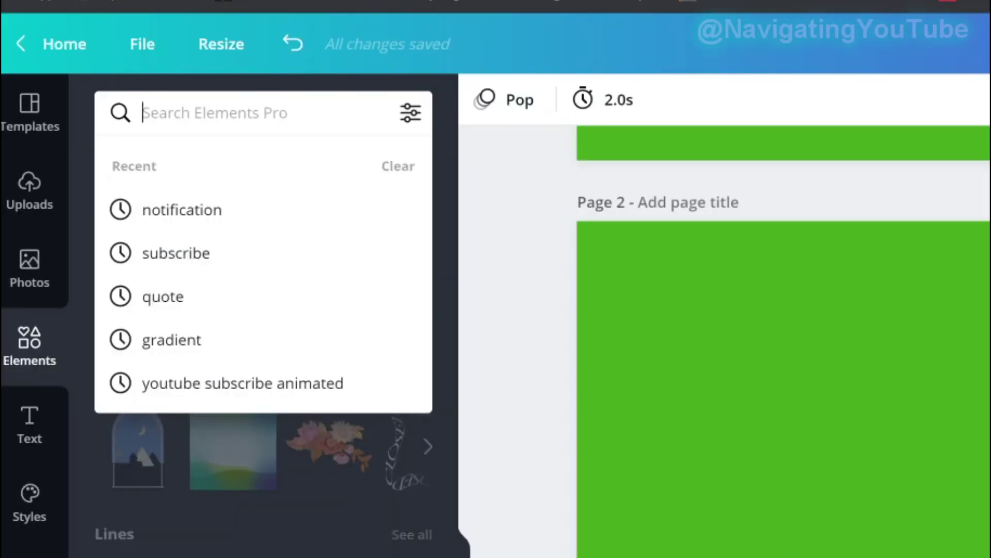
type("bell")
key("Return")
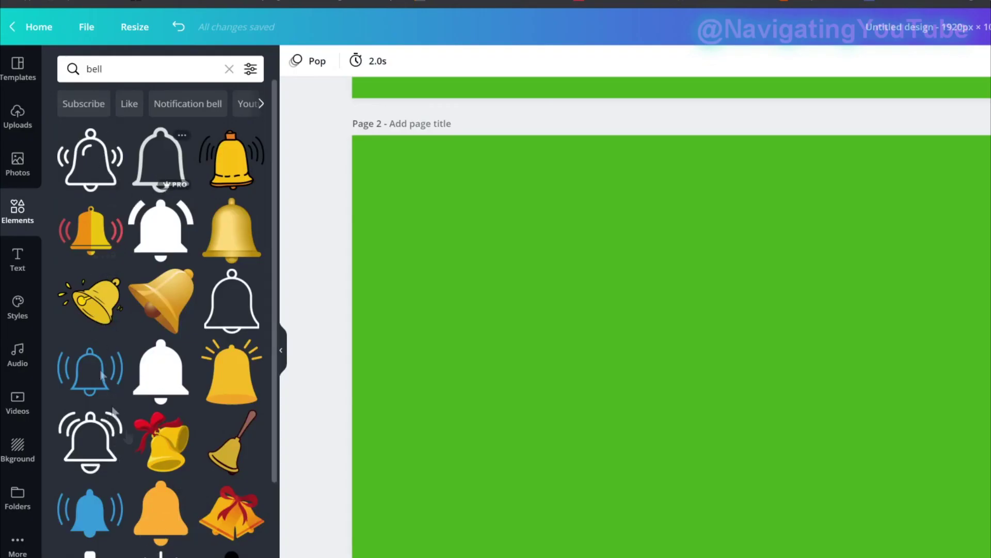
left_click(239, 391)
left_click_drag(851, 274, 985, 207)
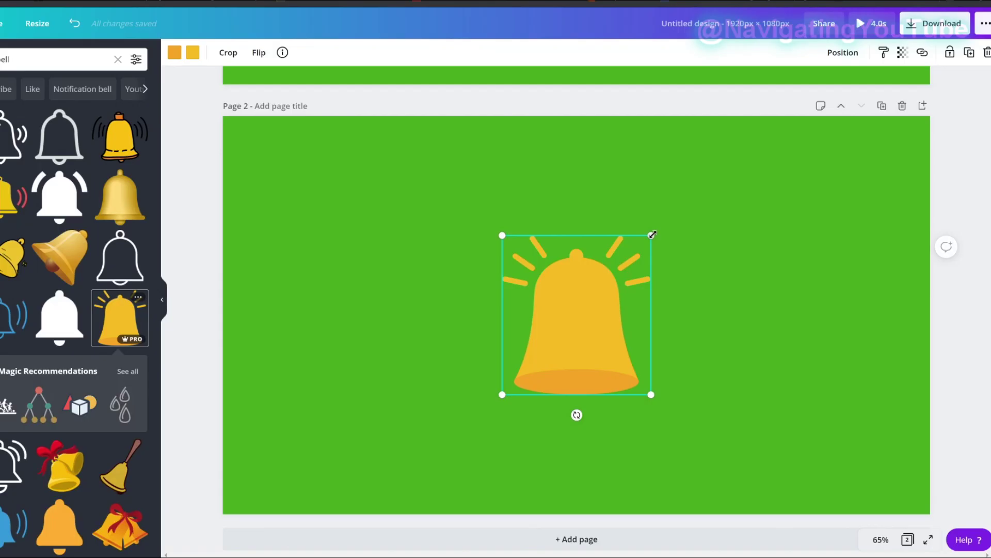
left_click_drag(765, 177, 781, 172)
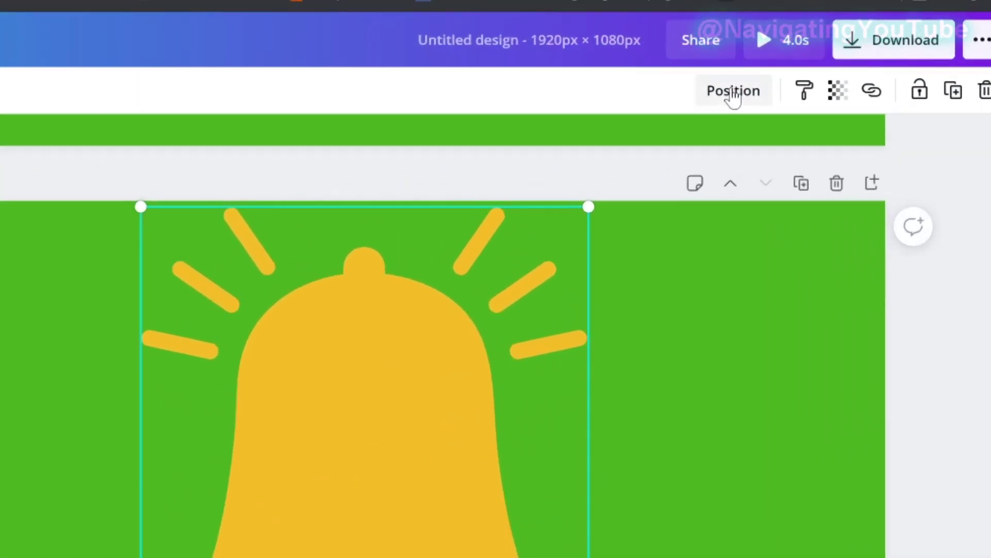
left_click(842, 53)
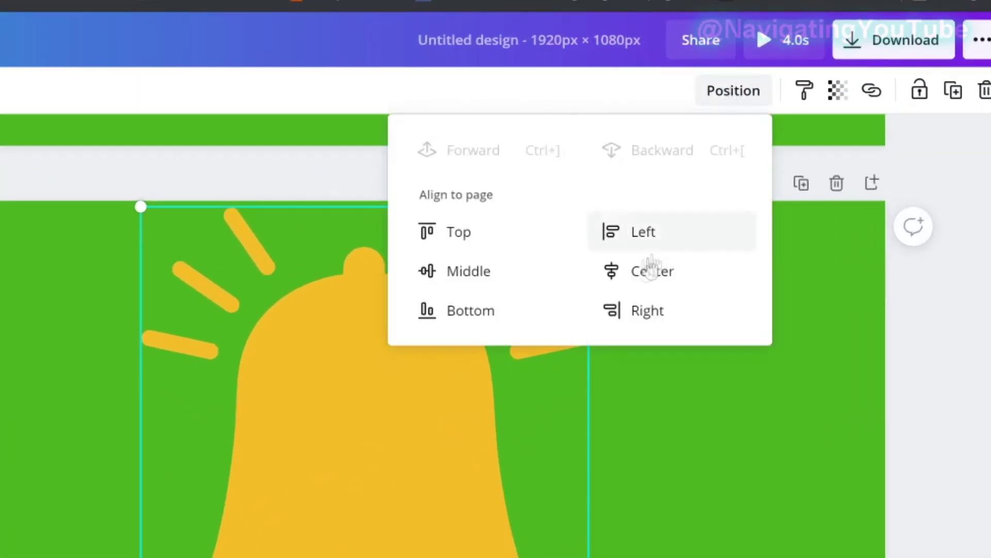
left_click(631, 273)
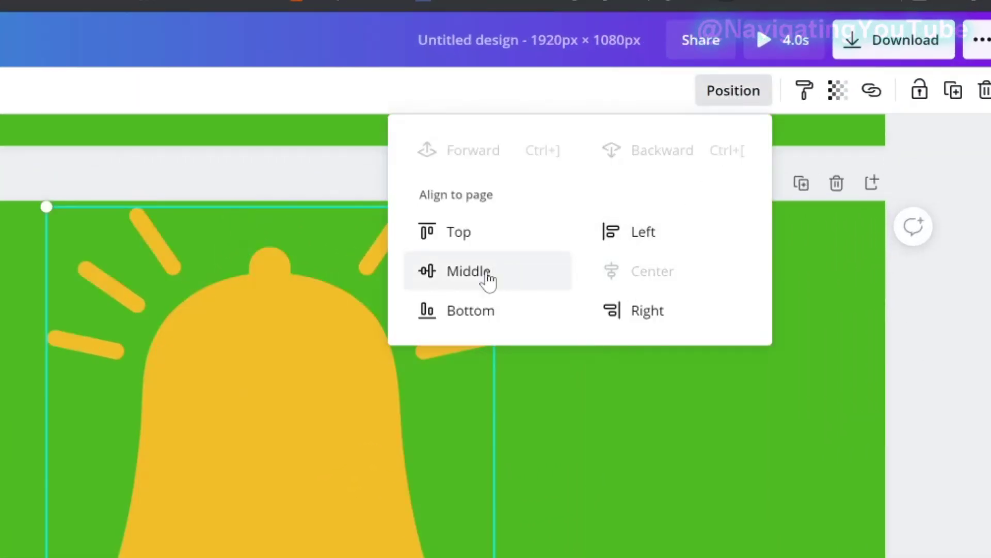
left_click(487, 277)
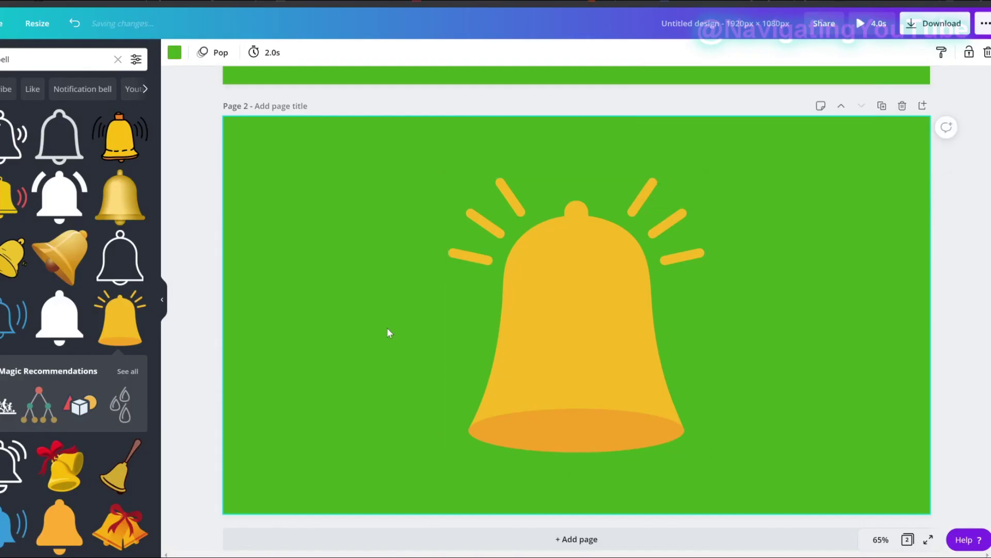
scroll(388, 331, "up", 5)
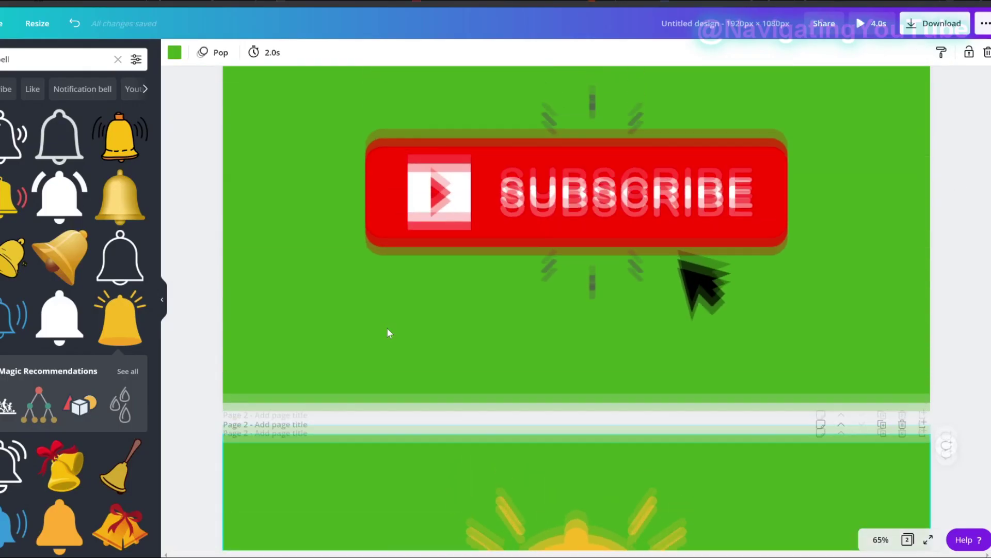
Give the bell page the Scrapbook page animation.
scroll(387, 331, "down", 5)
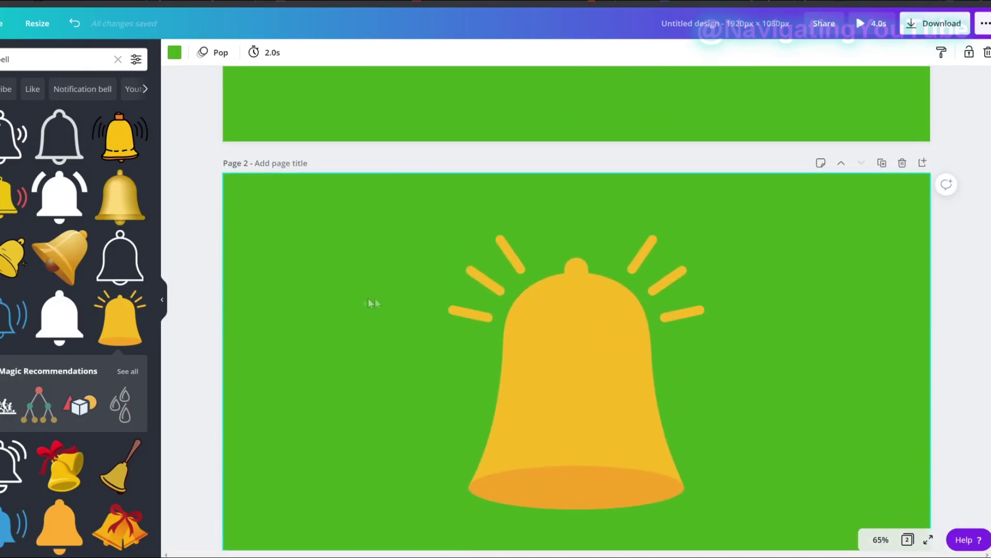
left_click(196, 307)
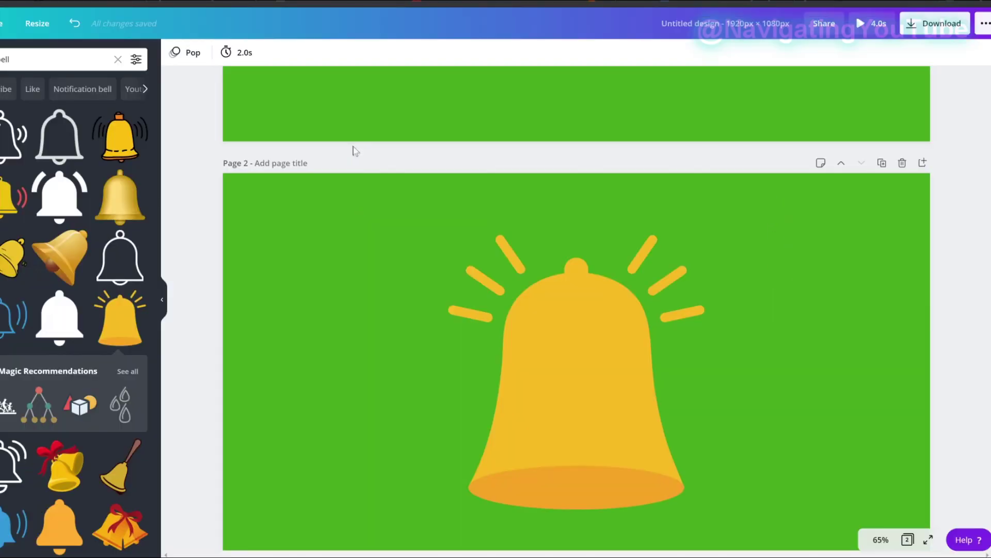
scroll(682, 74, "up", 5)
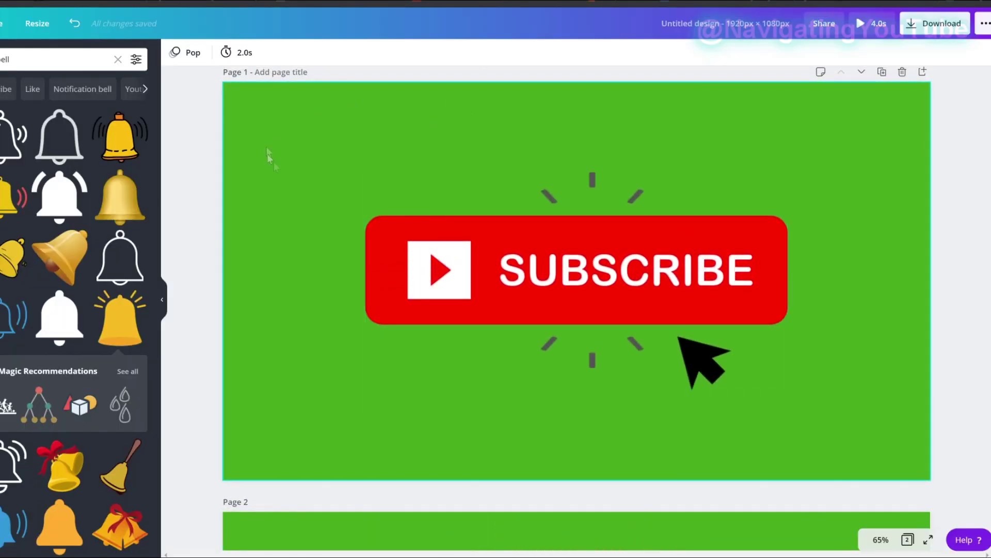
scroll(327, 191, "down", 3)
left_click(186, 56)
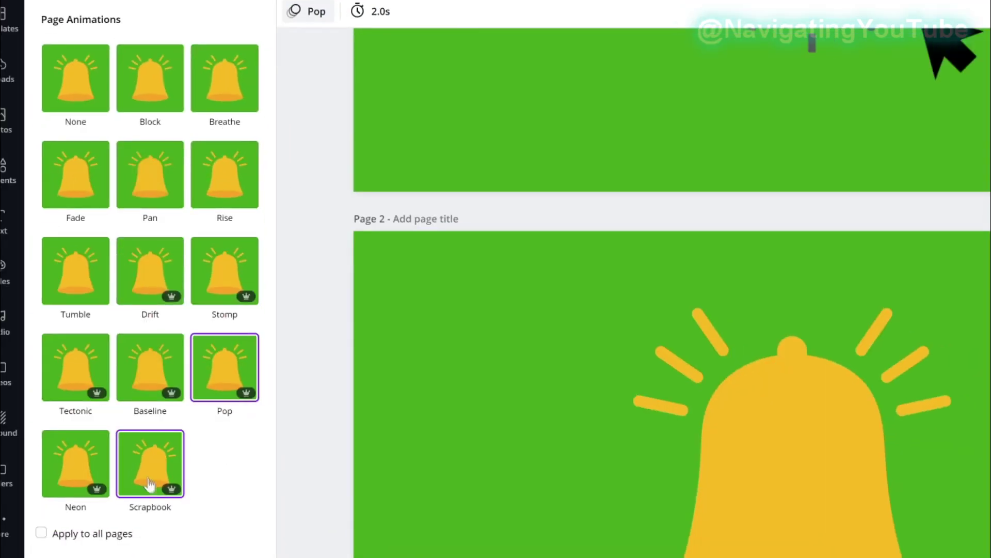
left_click(150, 484)
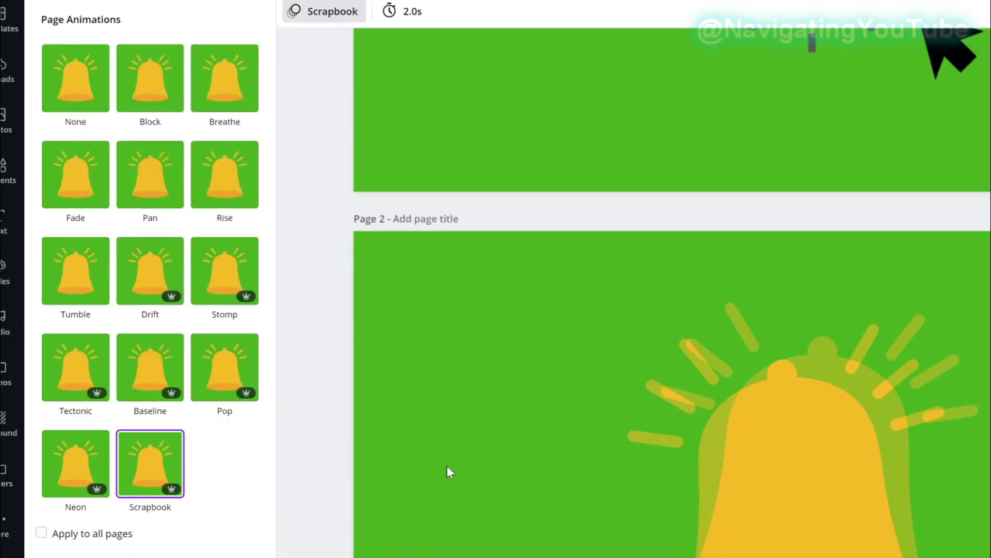
Confirm page 1 uses Pop and page 2 Scrapbook, then play the two-page preview.
scroll(275, 410, "down", 2)
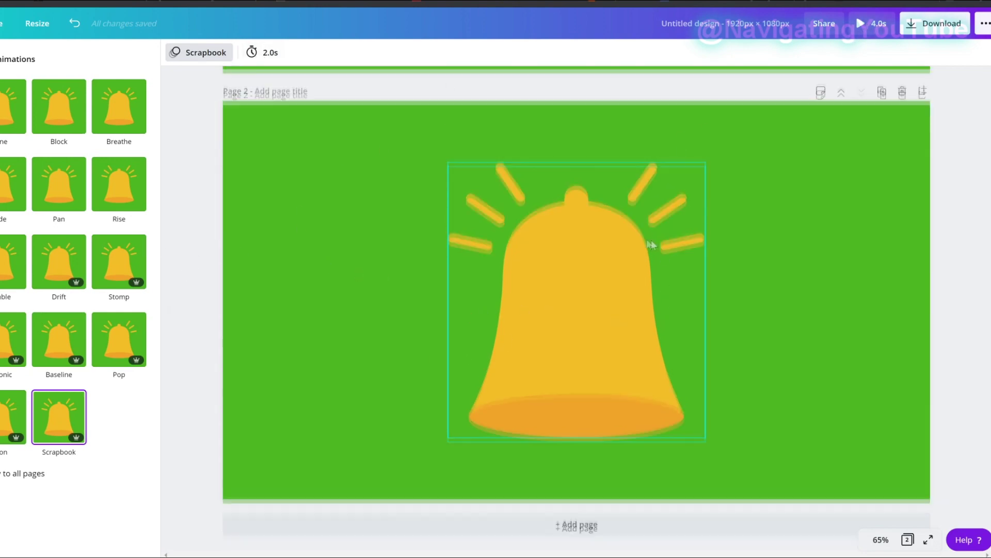
scroll(277, 181, "up", 6)
left_click(450, 183)
scroll(418, 343, "down", 4)
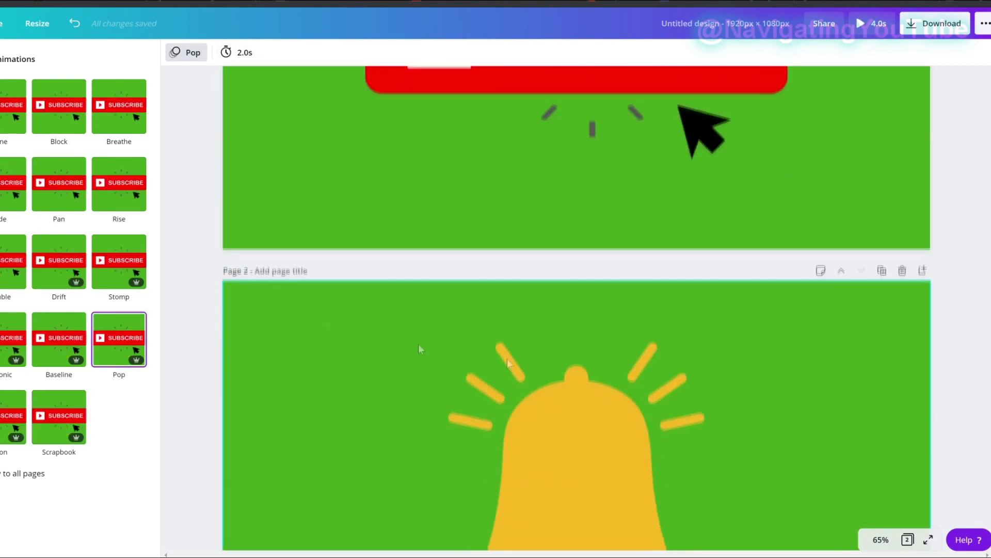
left_click(364, 316)
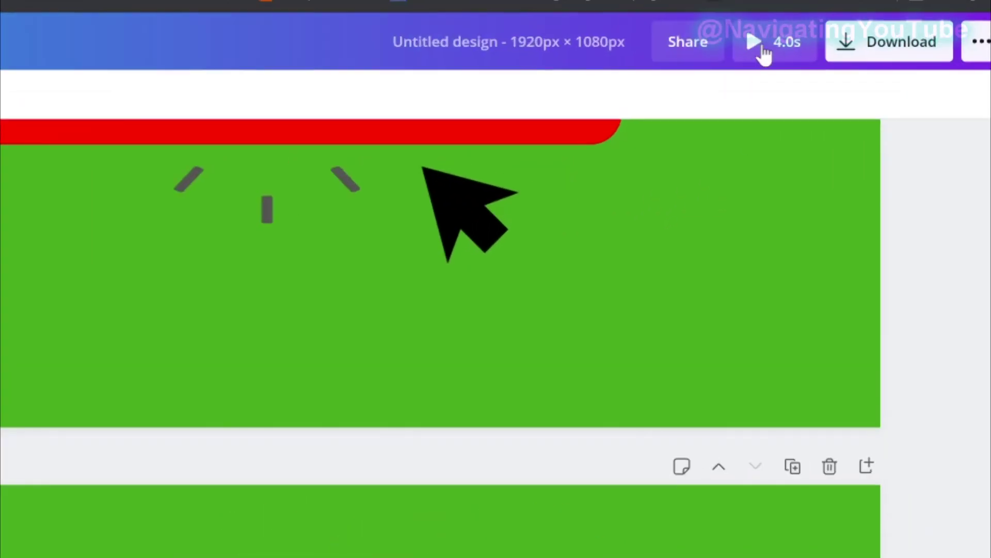
left_click(865, 26)
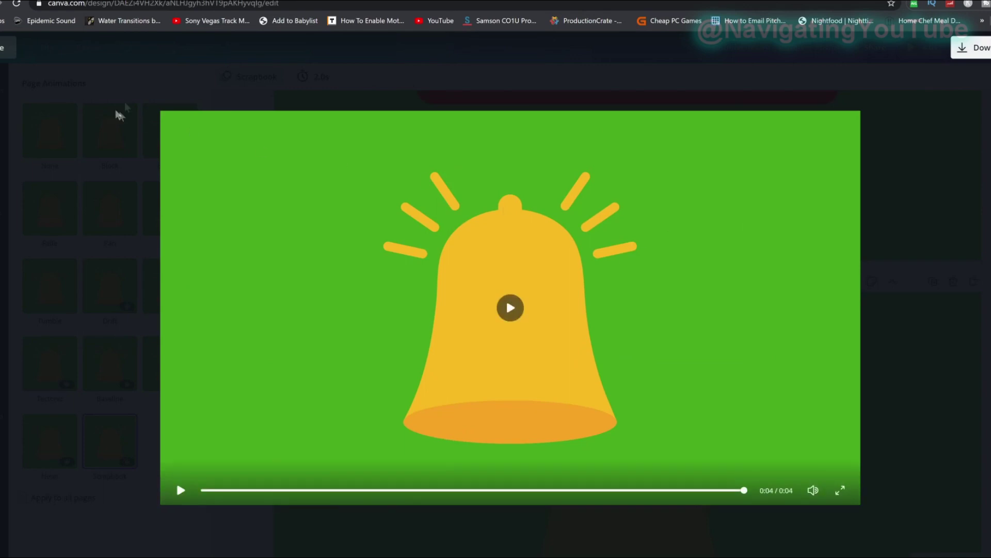
Download All pages (2) as an MP4 Video.
key("Escape")
scroll(587, 64, "down", 3)
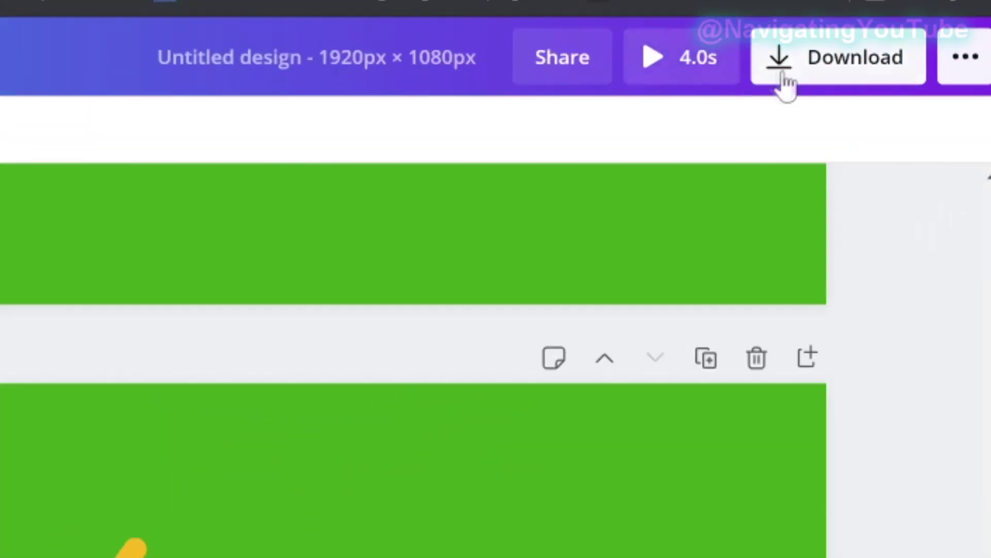
left_click(913, 30)
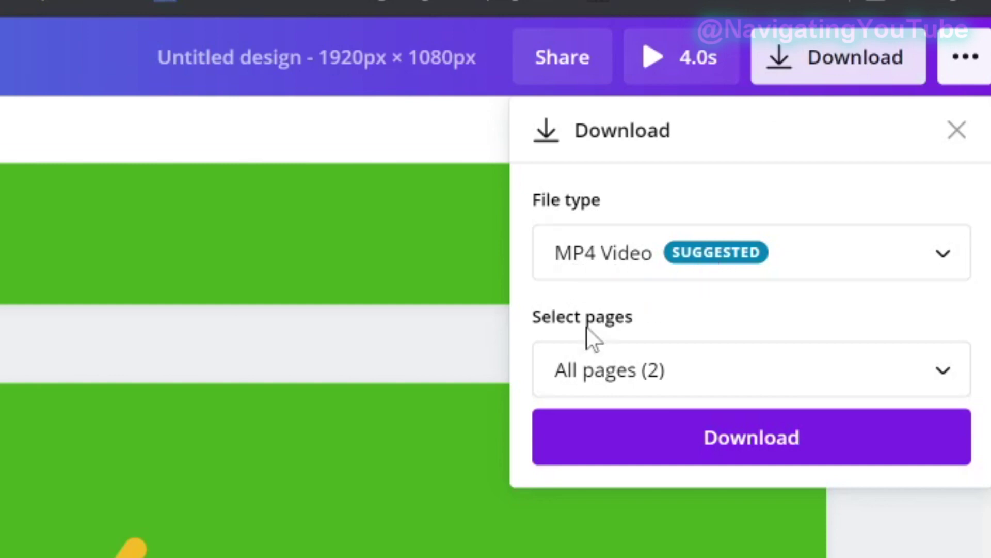
left_click(677, 439)
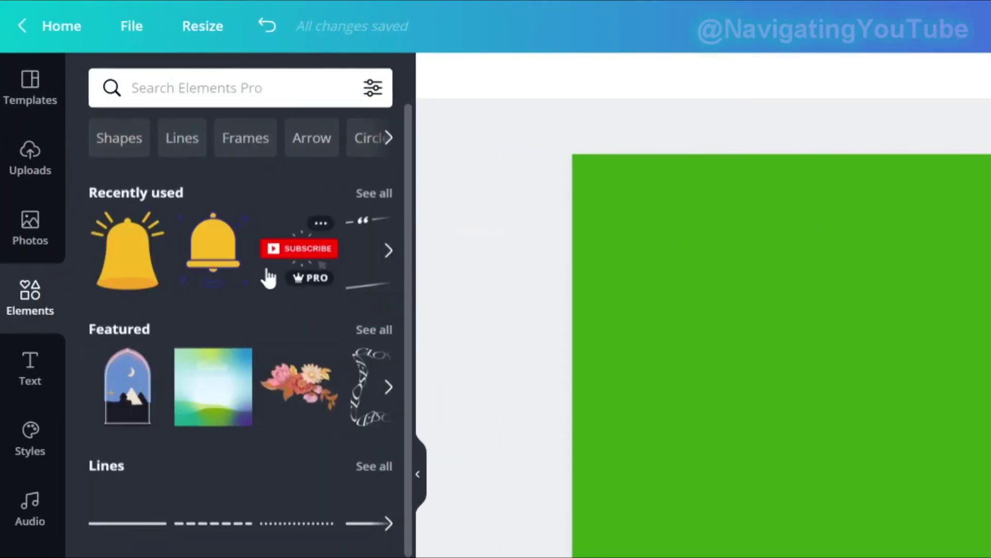
Add a square shape and stretch it into a wide, flat banner bar across the page.
scroll(76, 168, "down", 3)
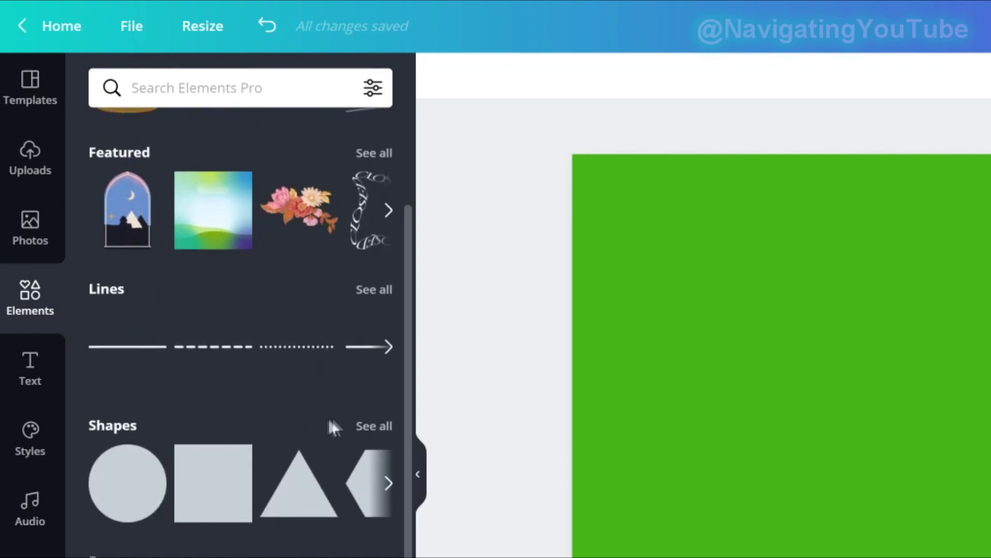
left_click(368, 429)
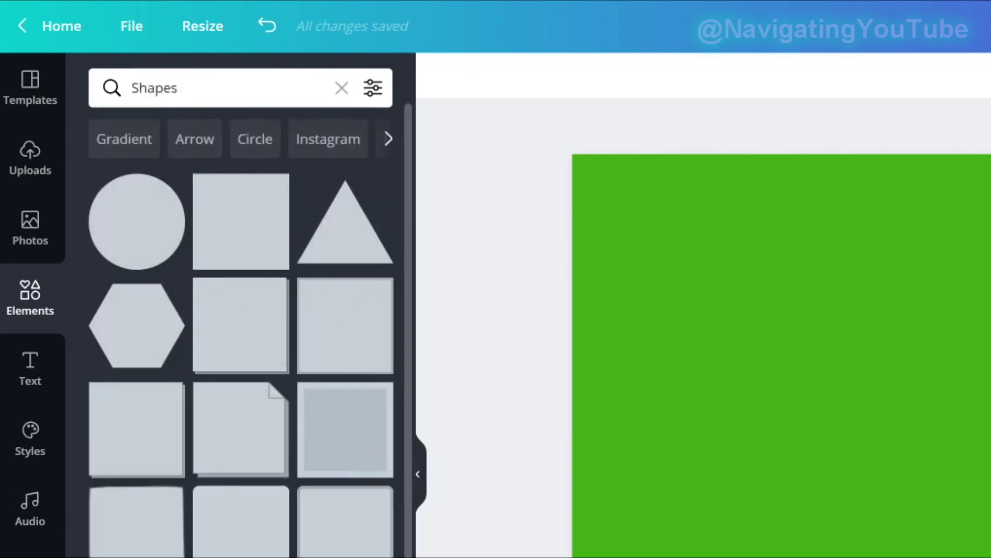
left_click(225, 349)
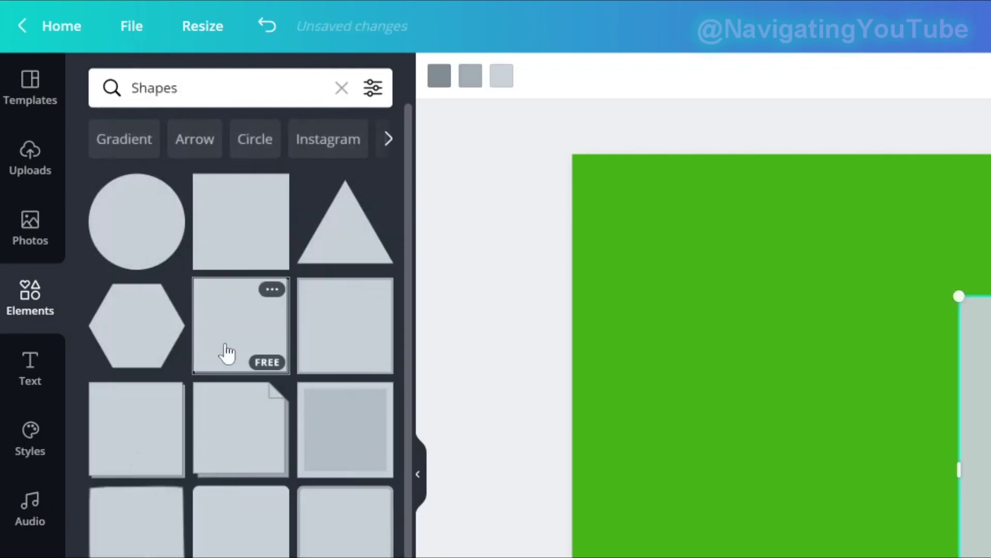
left_click_drag(476, 280, 309, 280)
left_click_drag(677, 280, 837, 273)
left_click_drag(581, 180, 575, 279)
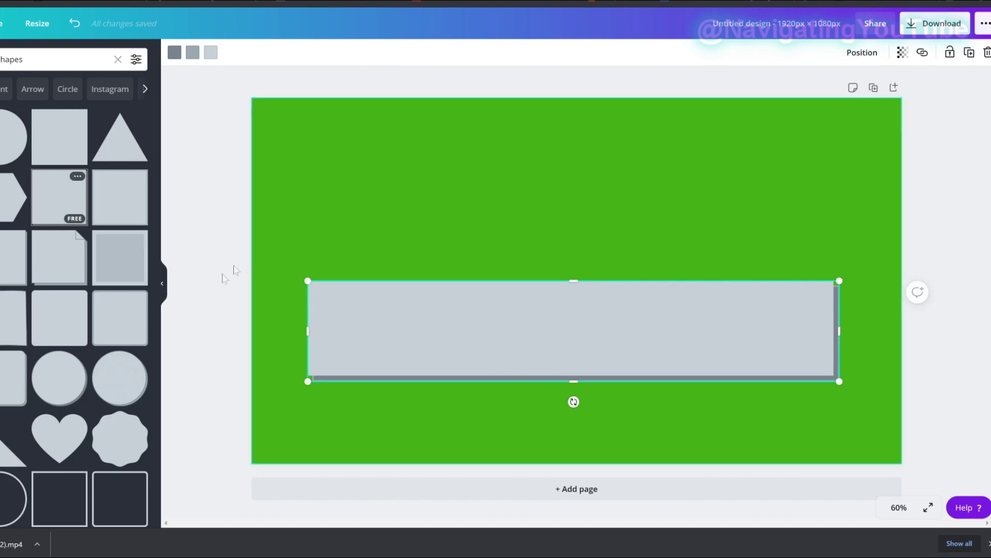
left_click(476, 432)
Colour the banner rectangle white and the strip beneath it black.
left_click(470, 318)
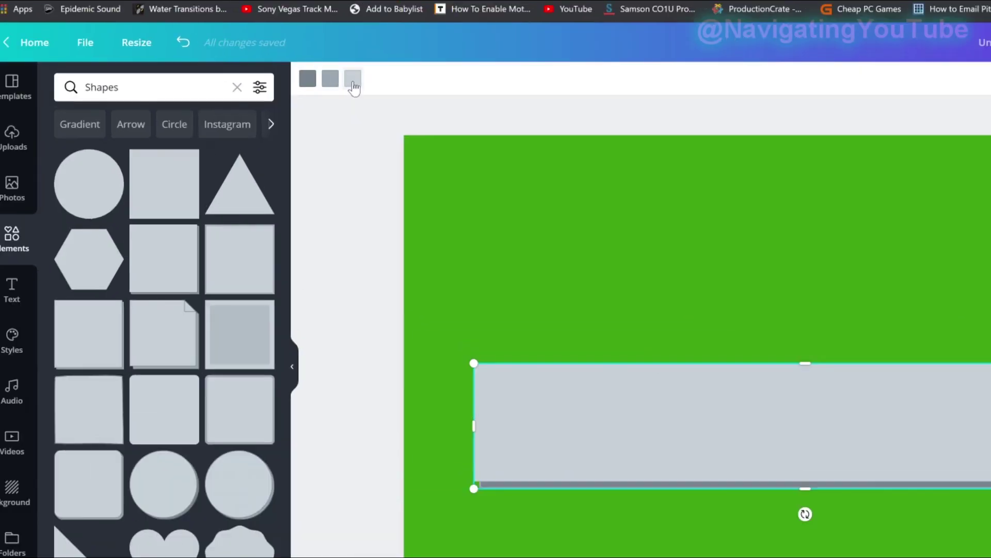
left_click(211, 52)
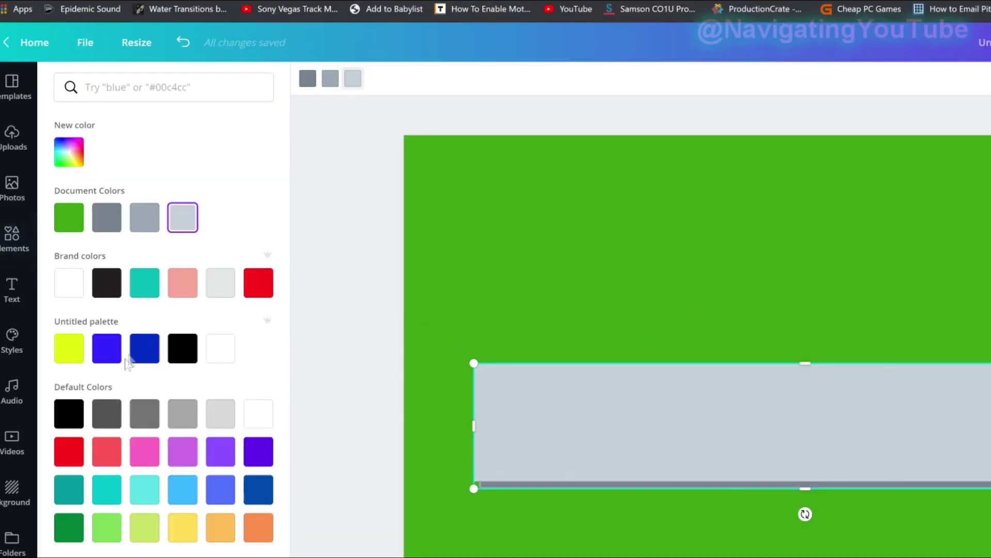
left_click(77, 293)
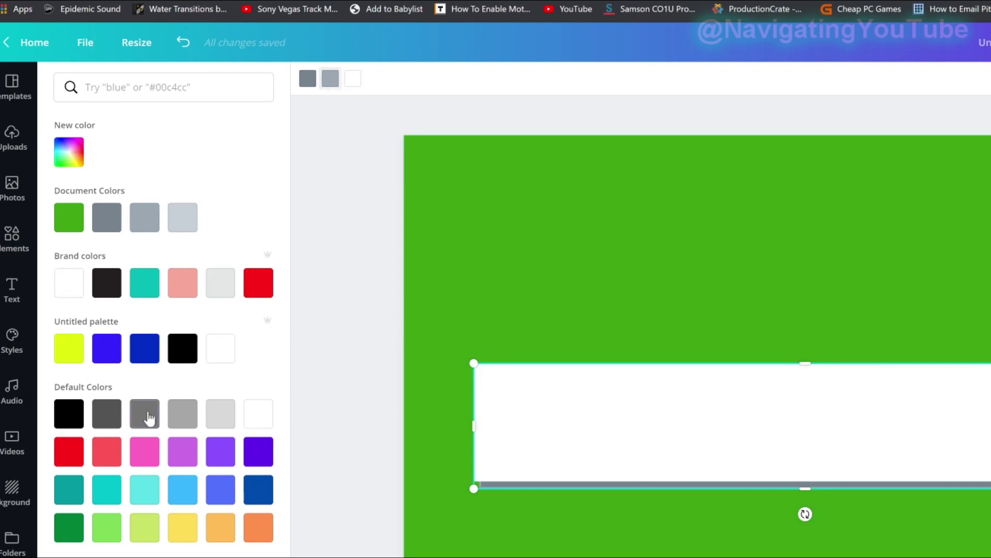
left_click(143, 295)
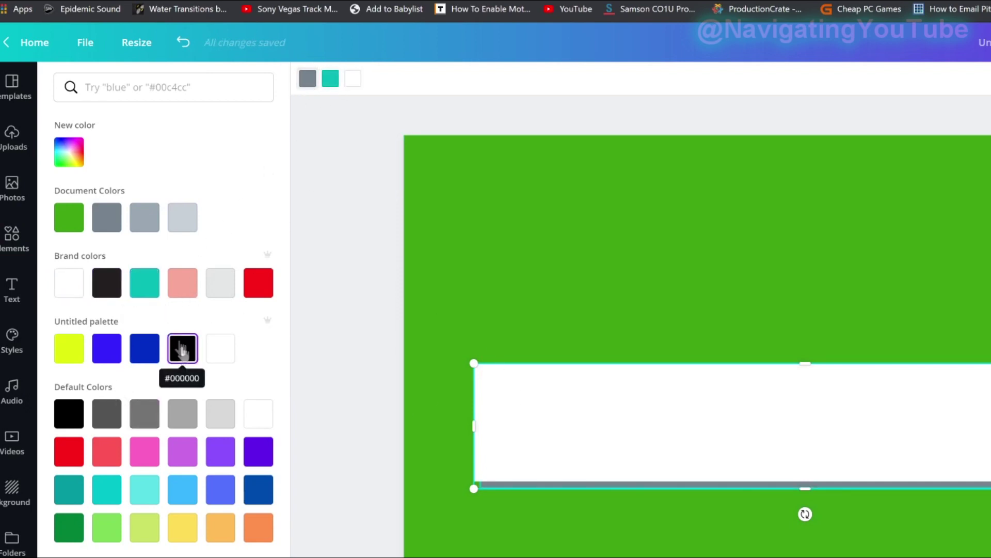
left_click(106, 283)
left_click(458, 245)
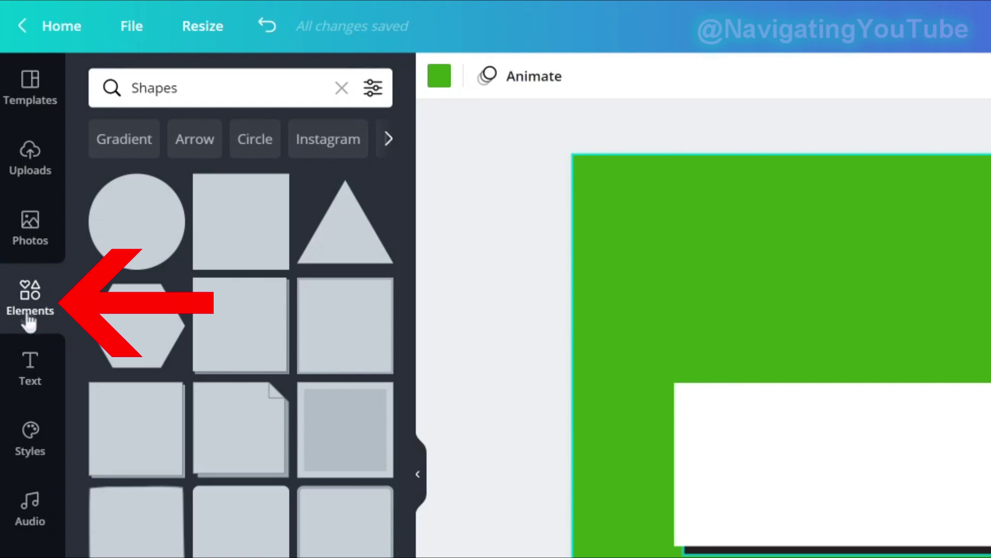
Place a shrunken circle frame at the left end of the white banner.
left_click(28, 316)
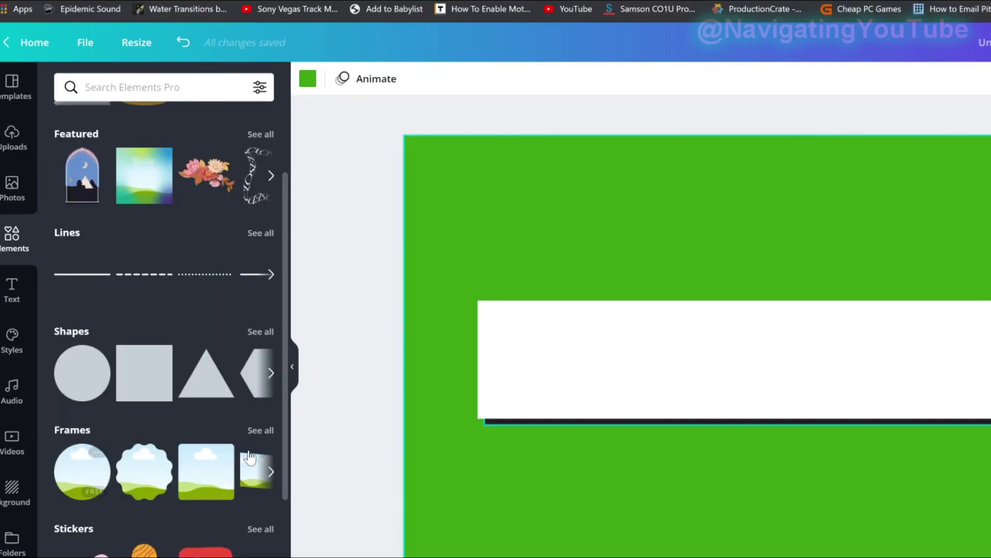
left_click(259, 431)
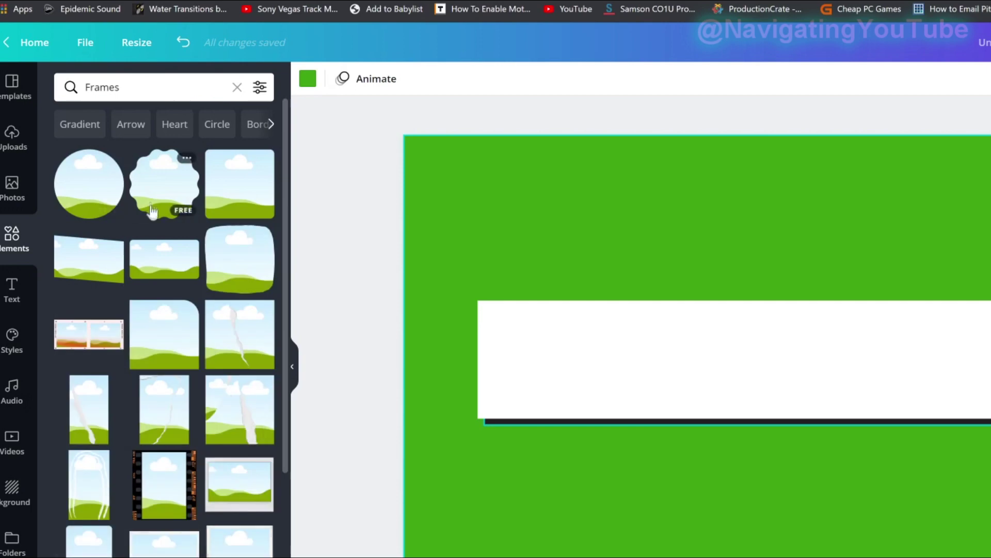
scroll(151, 211, "down", 10)
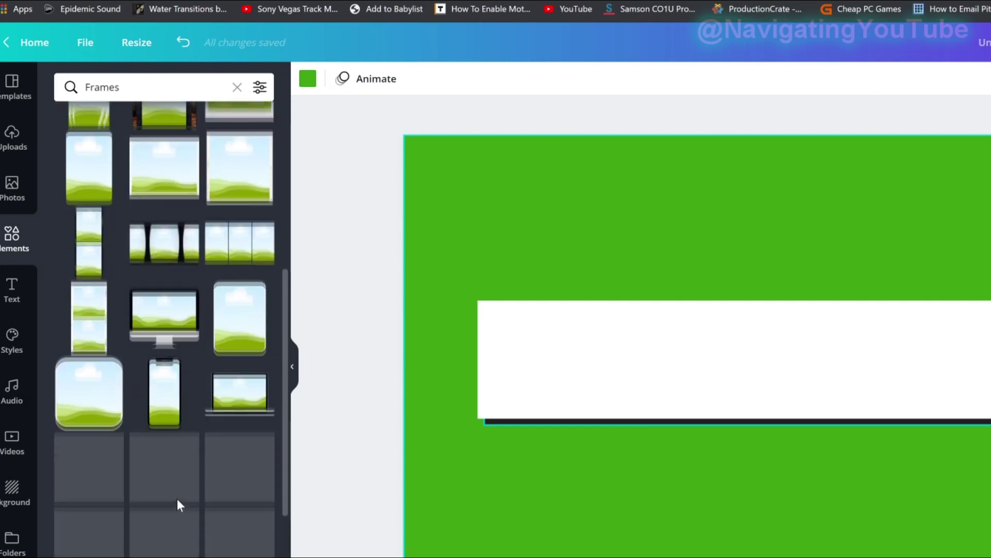
scroll(178, 499, "up", 10)
left_click_drag(78, 187, 586, 349)
left_click_drag(708, 487, 579, 363)
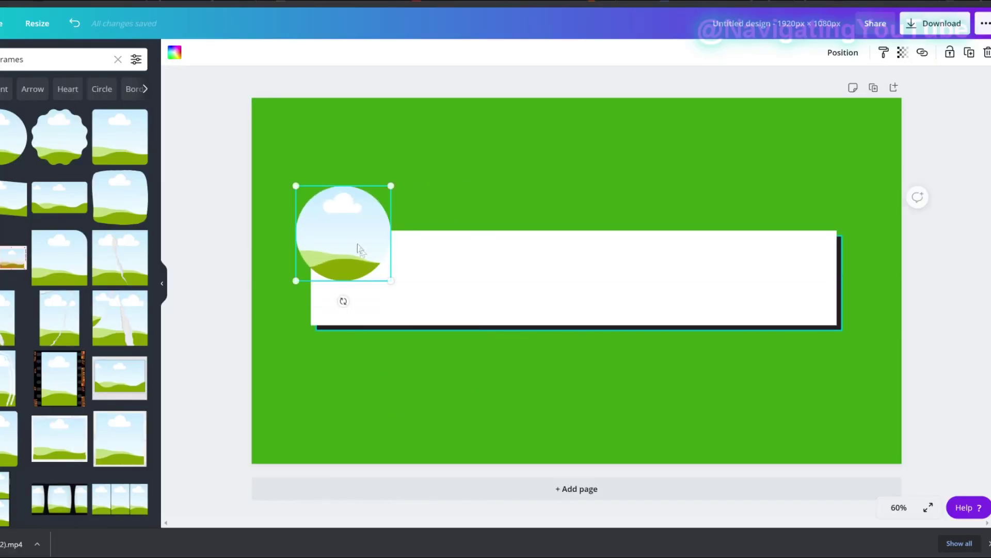
left_click_drag(360, 250, 376, 295)
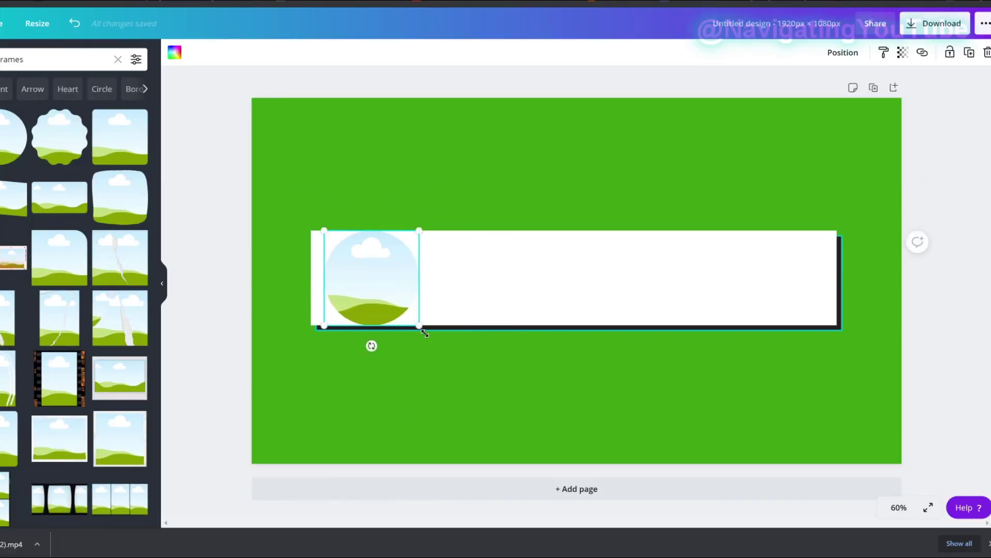
left_click(347, 339)
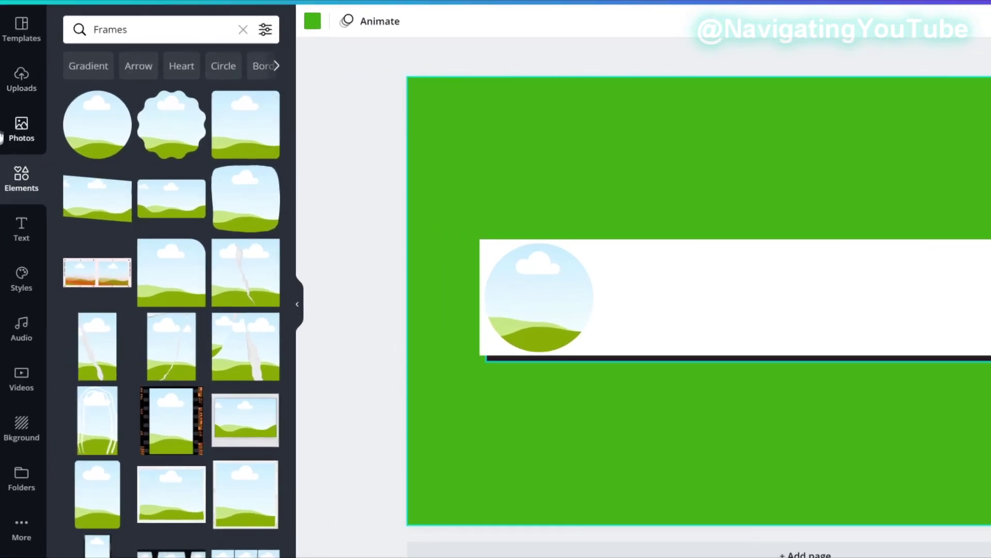
Fill the circle frame with the smiling woman's photo from the Logos folder and crop it.
left_click(17, 491)
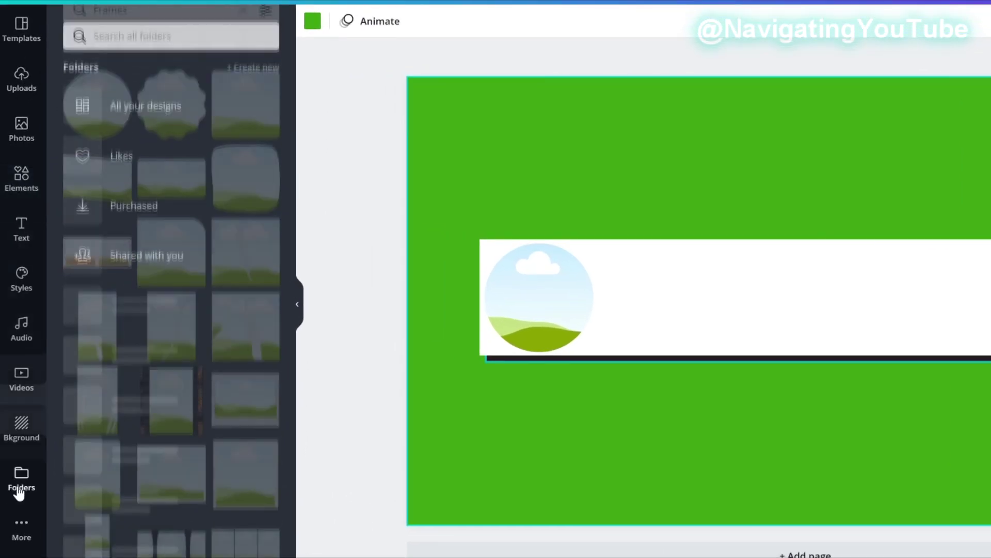
left_click(86, 297)
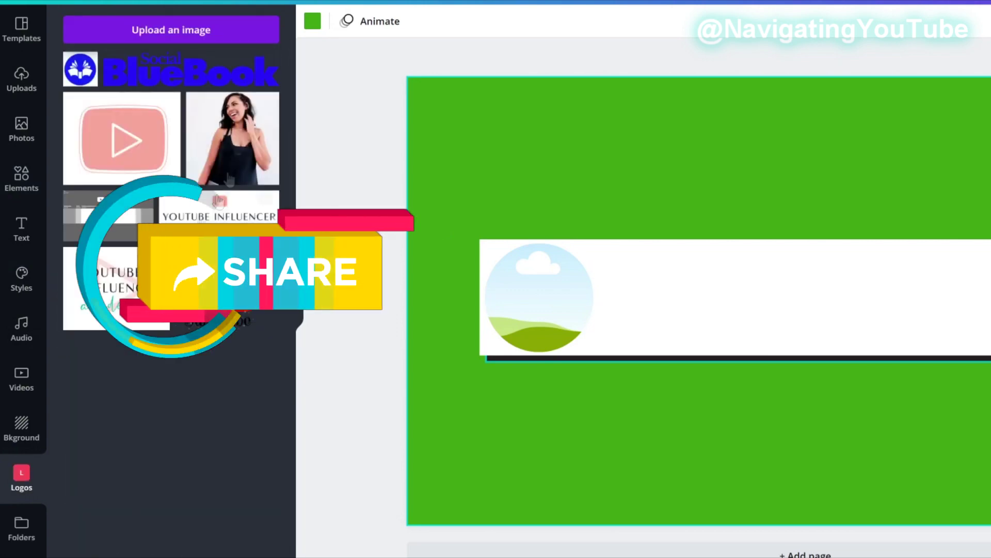
left_click_drag(236, 148, 504, 340)
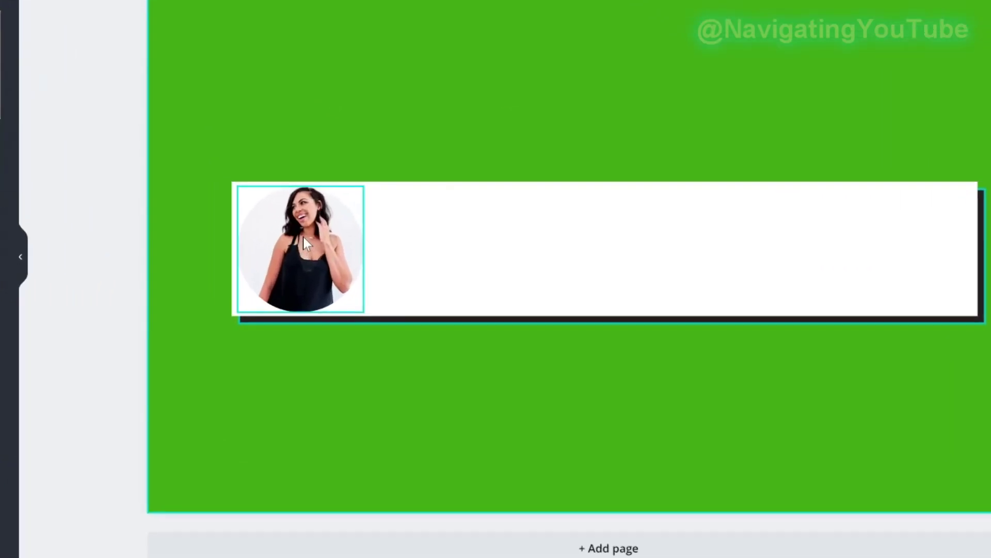
left_click(541, 288)
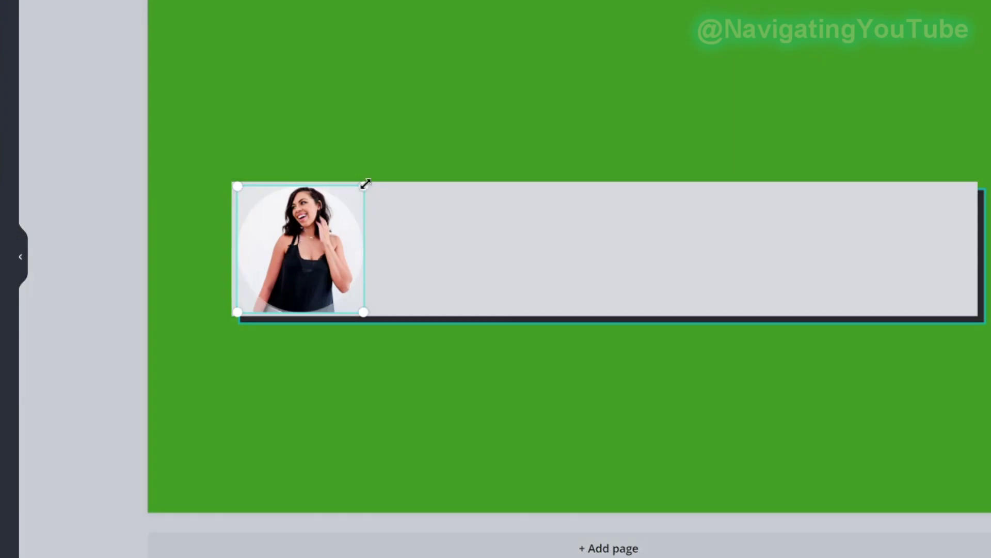
left_click_drag(365, 184, 485, 153)
left_click_drag(416, 159, 366, 236)
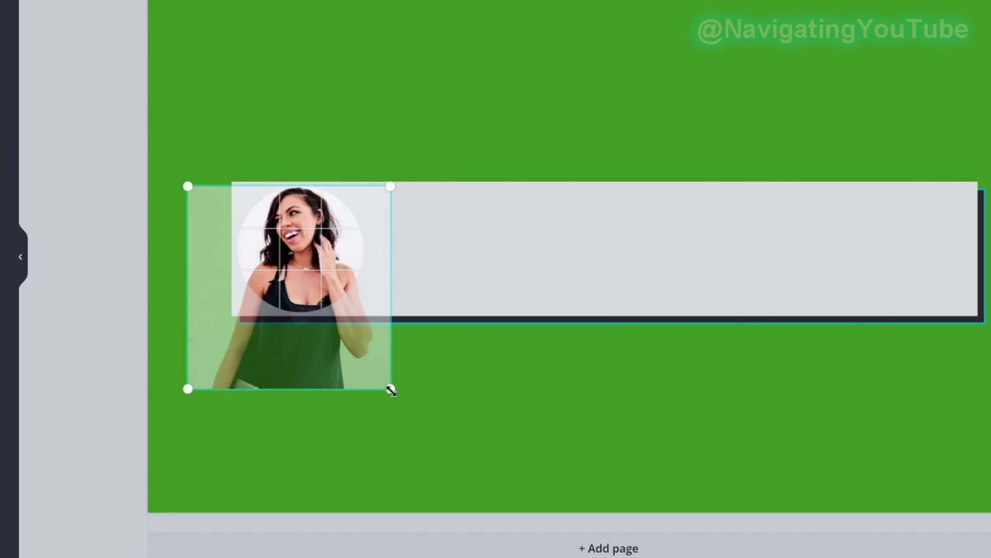
key("Return")
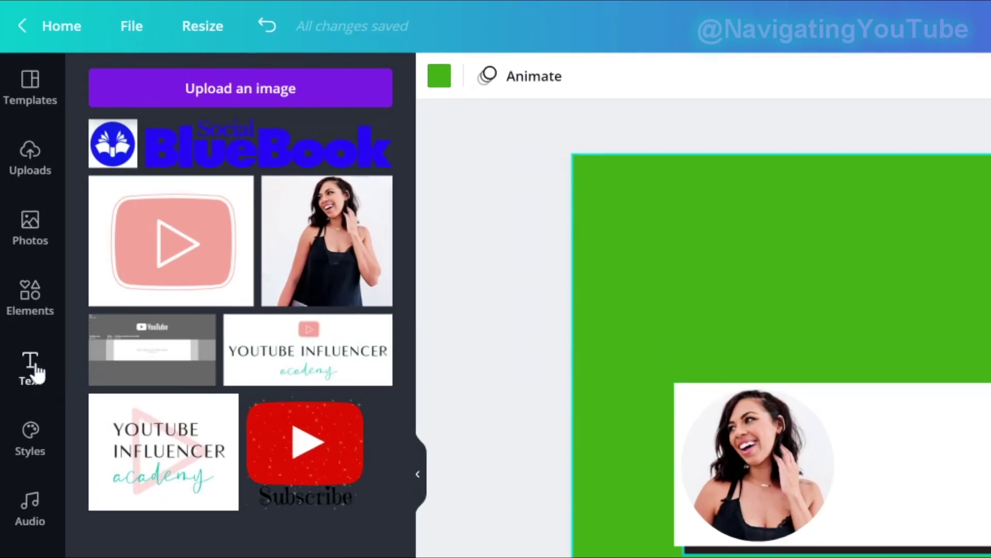
Add an XOXO-style heading reading 'NAVIGATING YOUTUBE' at size 50 and move it into the banner.
left_click(36, 372)
left_click(294, 452)
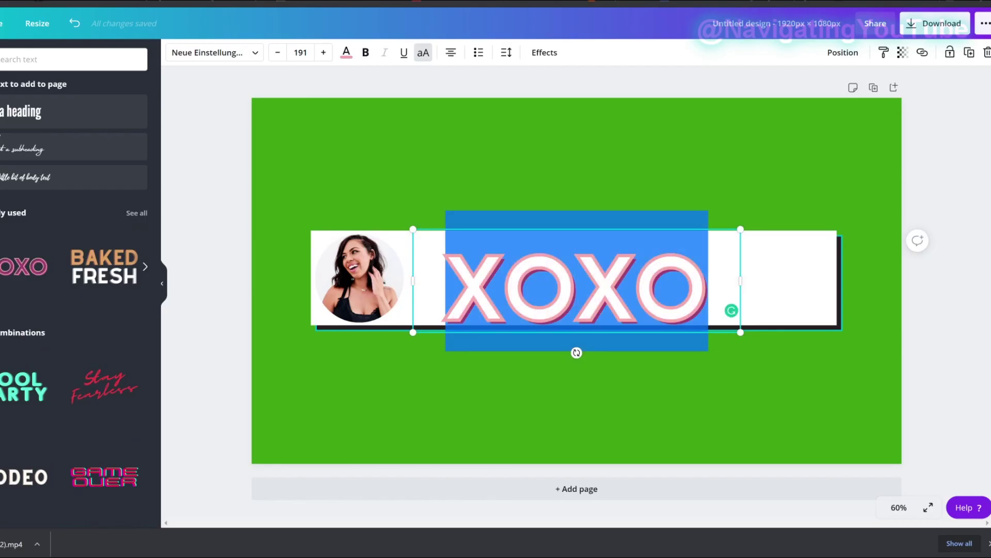
type("NAVIGATING YOUTUBE")
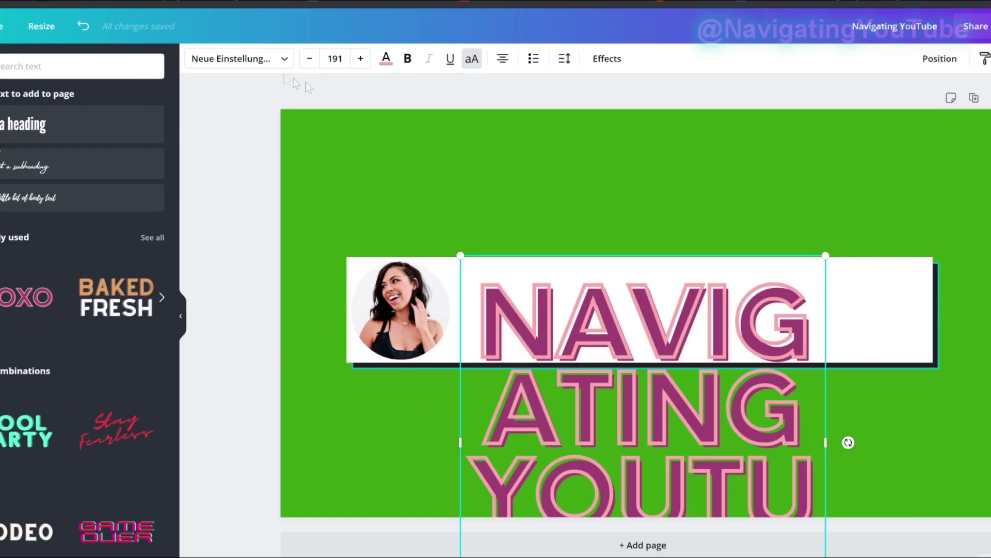
left_click(301, 53)
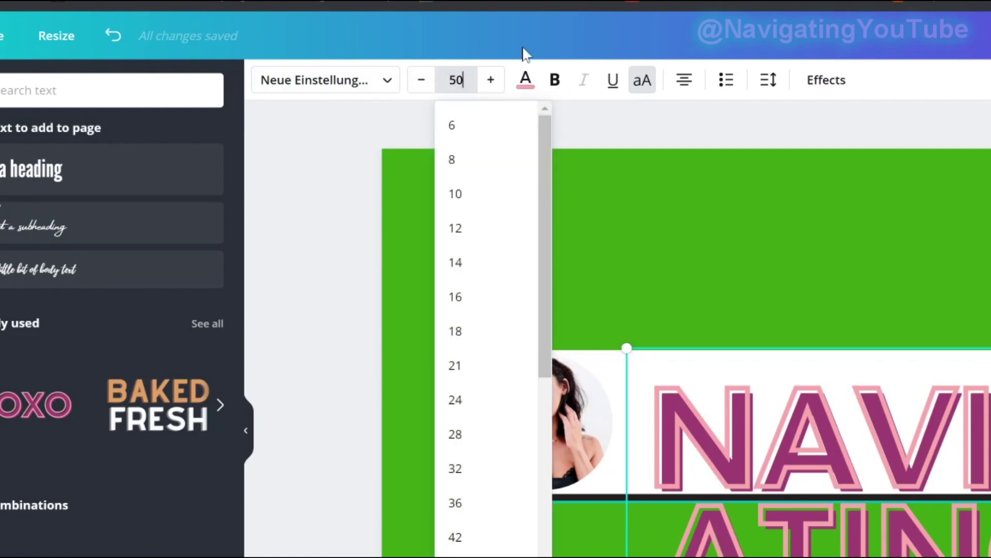
type("50")
key("Return")
left_click_drag(883, 421, 893, 451)
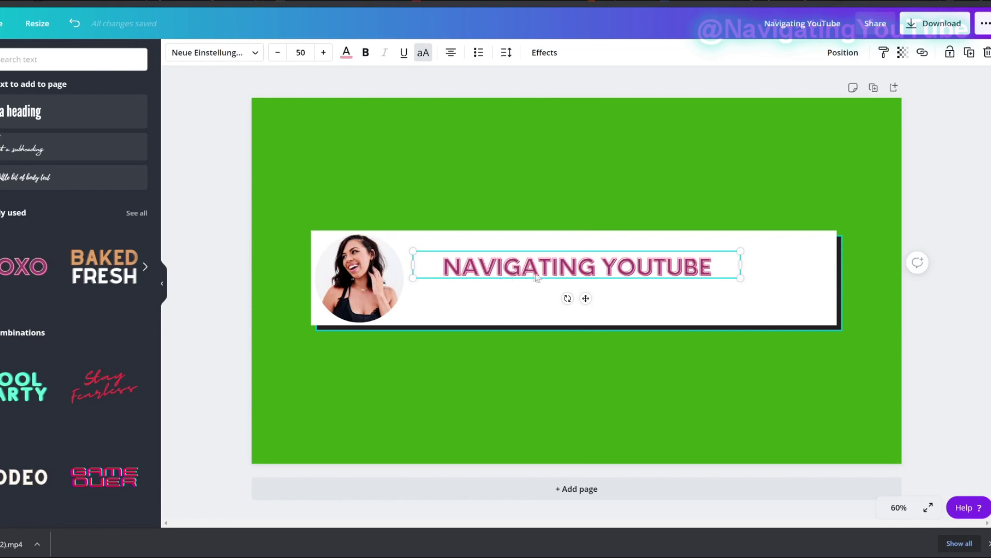
Colour the heading #231f20 and give it a teal Splice text effect.
left_click(464, 320)
left_click(456, 275)
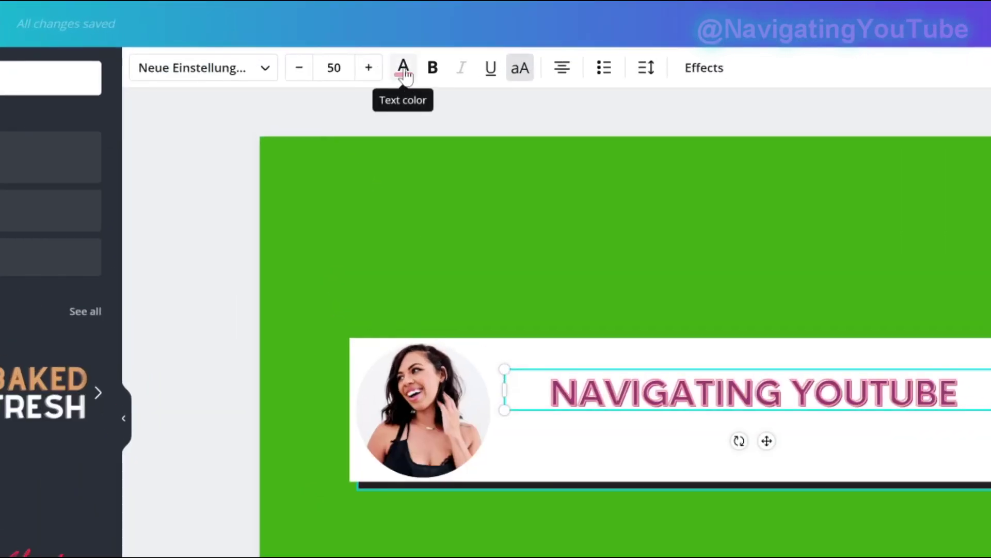
left_click(403, 72)
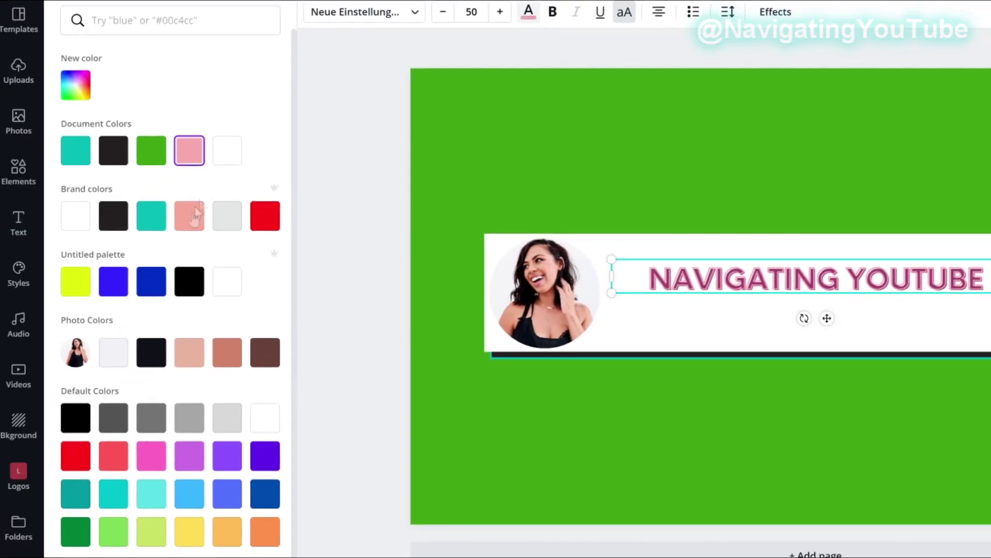
left_click(113, 221)
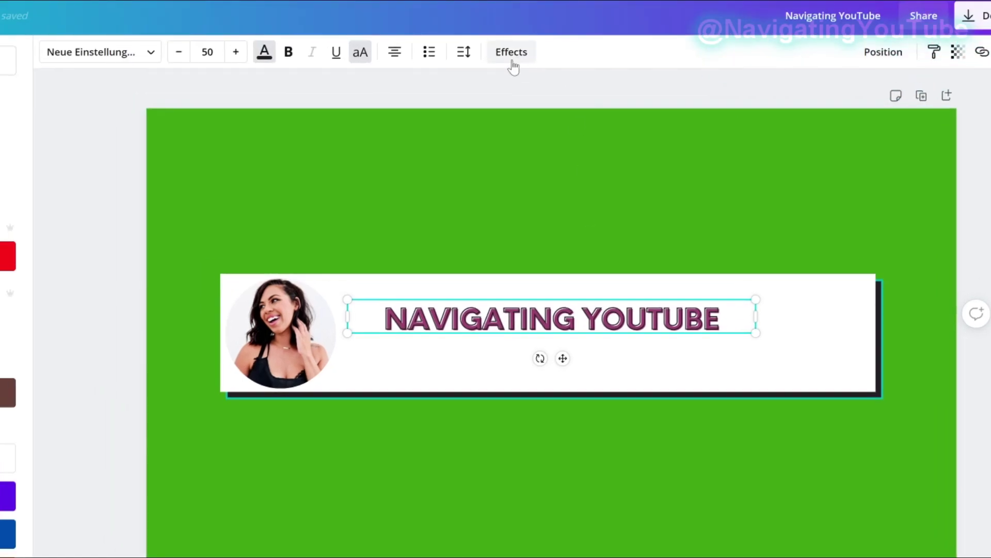
left_click(460, 1)
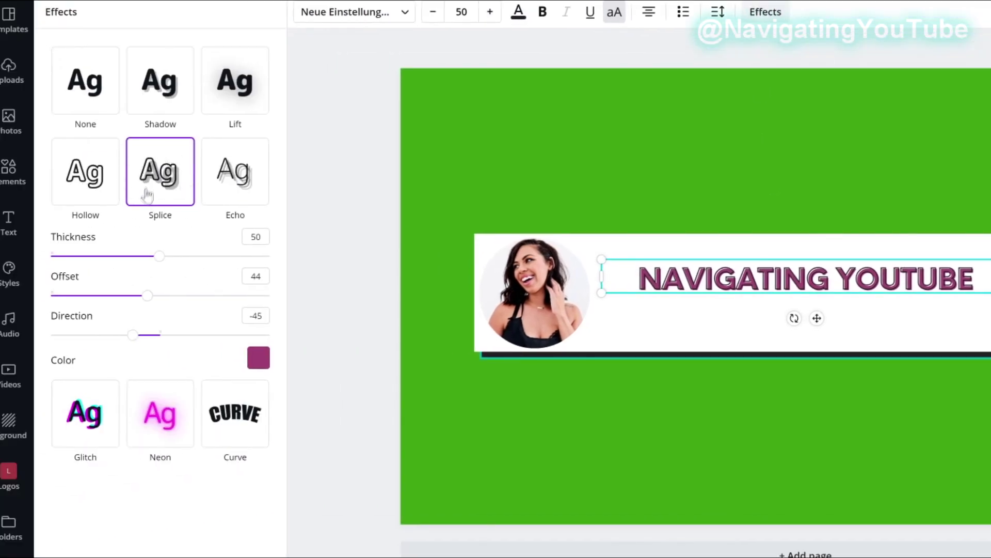
left_click(163, 182)
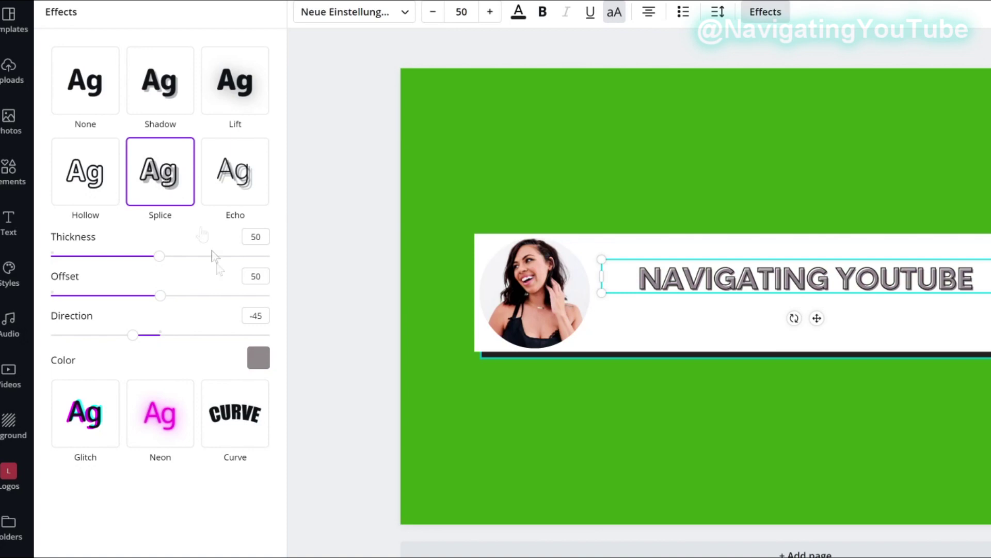
left_click(256, 358)
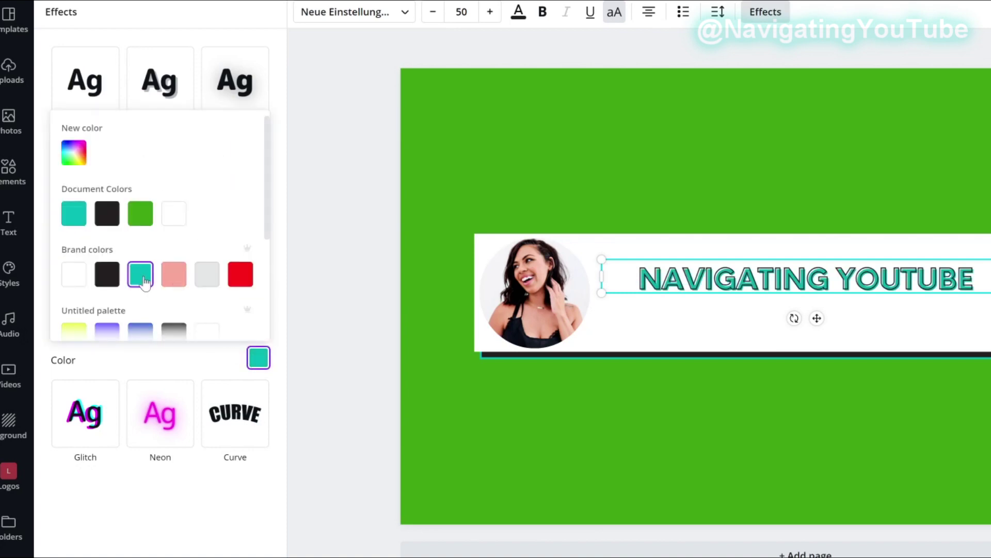
key("Escape")
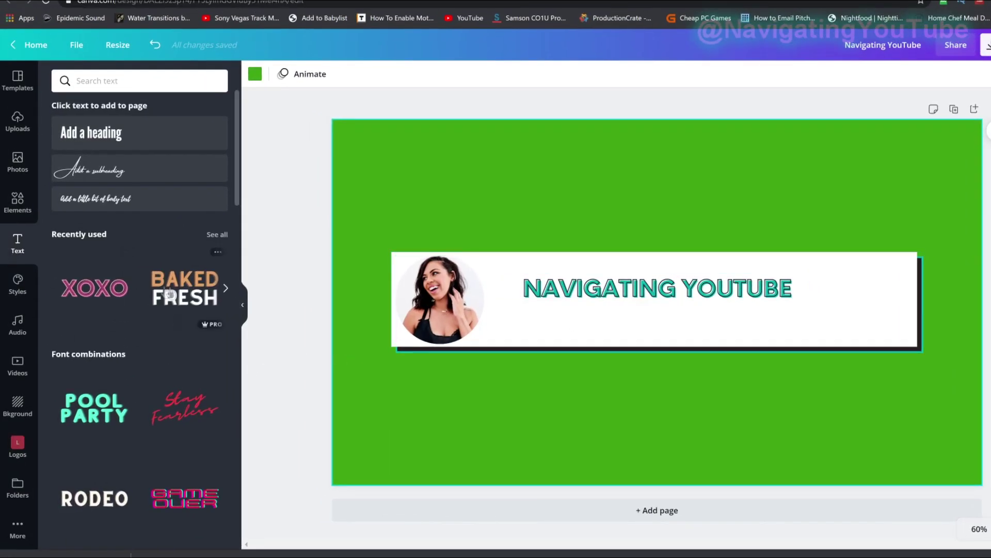
Add the BAKED FRESH combo, ungroup it, and shrink BAKED into a subtitle under the heading.
left_click(194, 298)
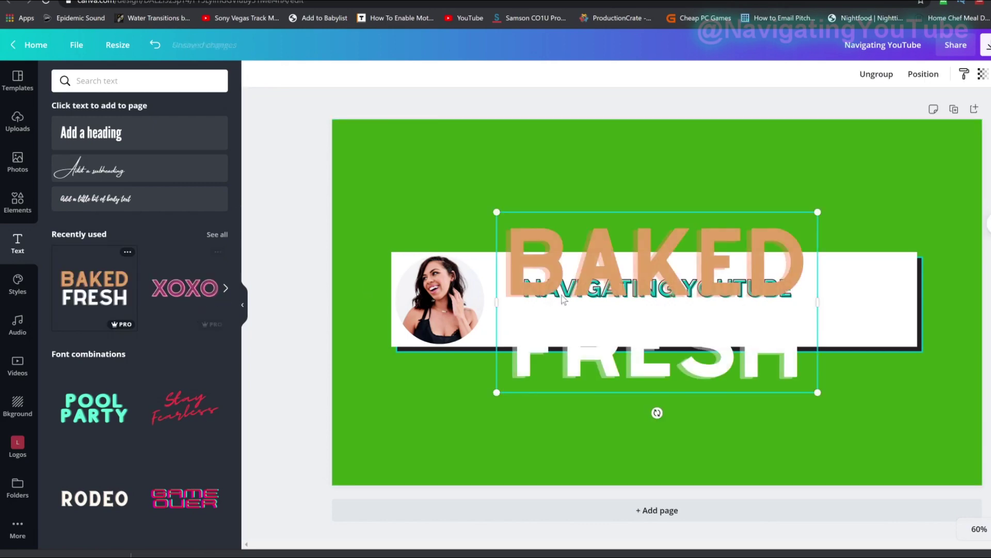
left_click(654, 266)
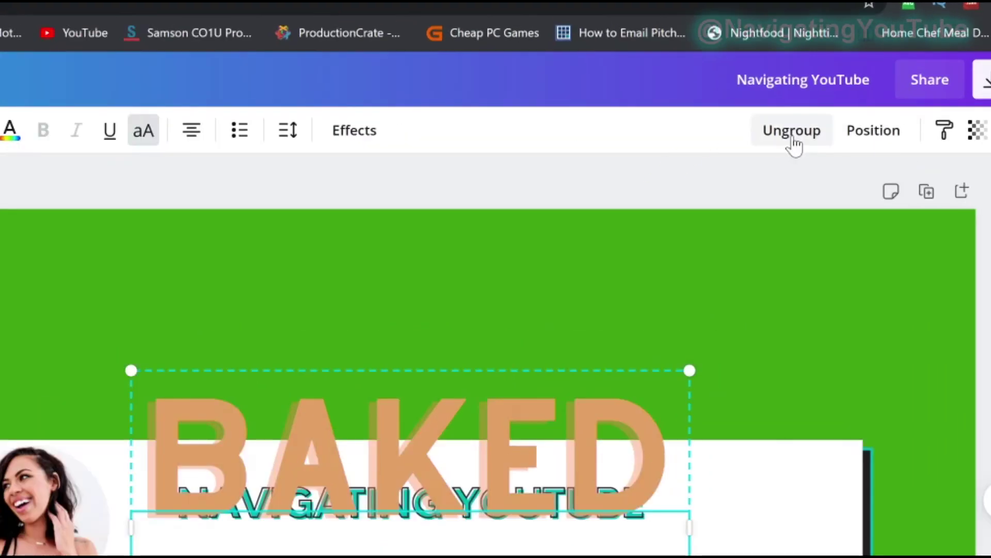
left_click(876, 74)
left_click(624, 372)
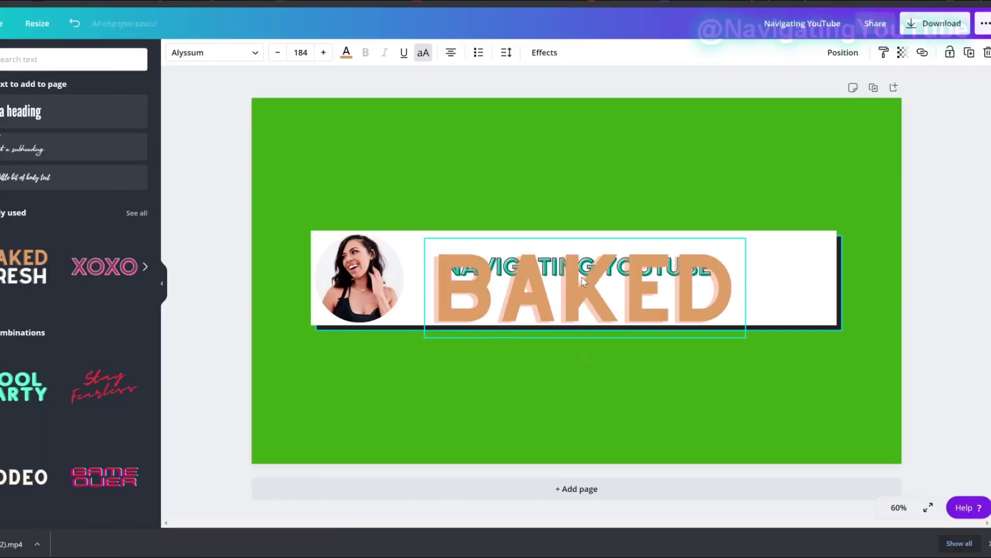
left_click_drag(660, 310, 661, 323)
left_click_drag(820, 369, 739, 332)
left_click_drag(660, 310, 572, 298)
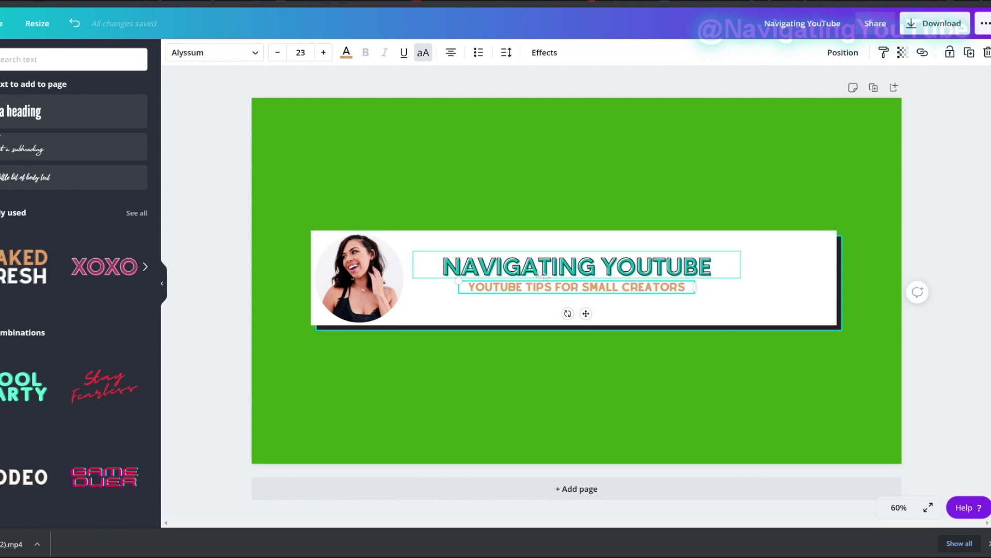
Make the subtitle text black and add a teal Shadow effect with transparency 100.
left_click(505, 299)
left_click(509, 288)
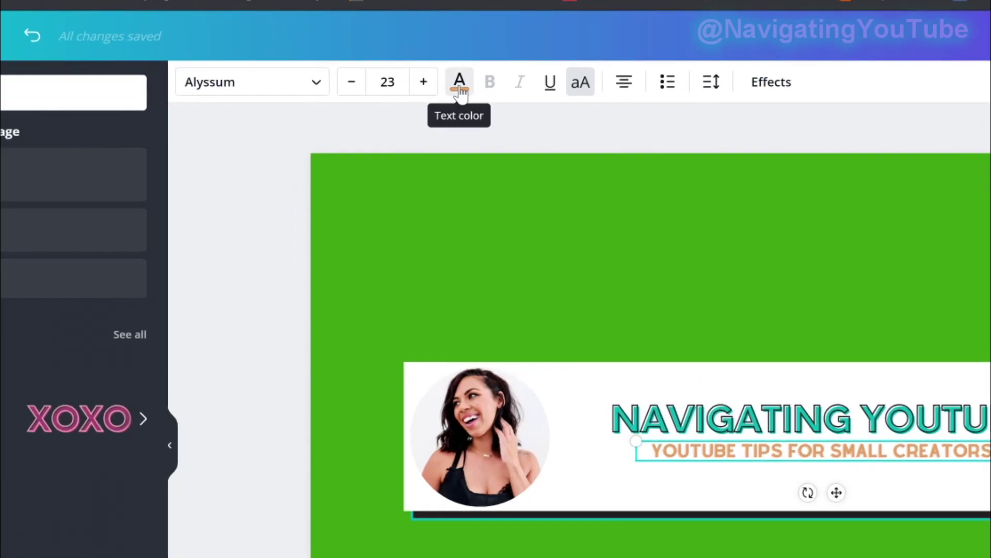
left_click(346, 52)
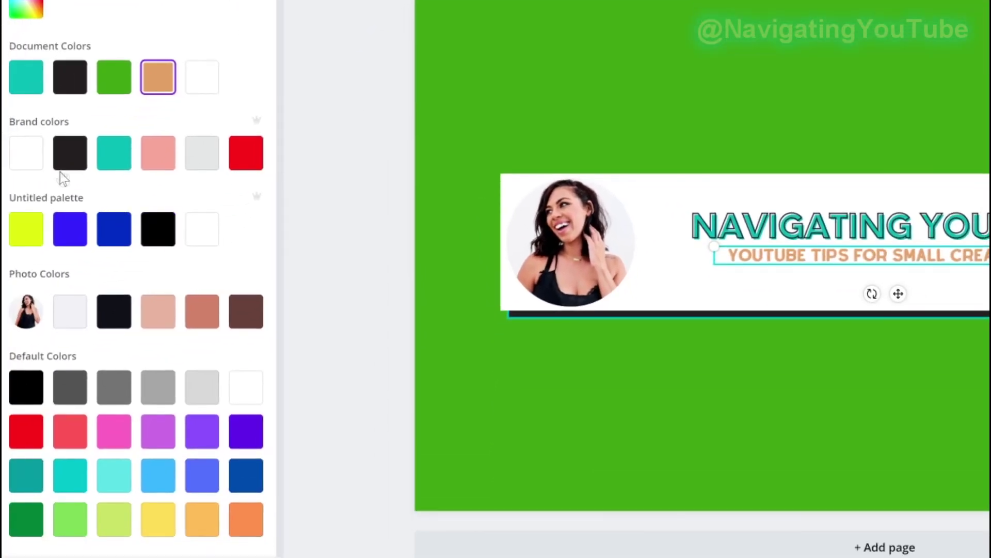
left_click(73, 163)
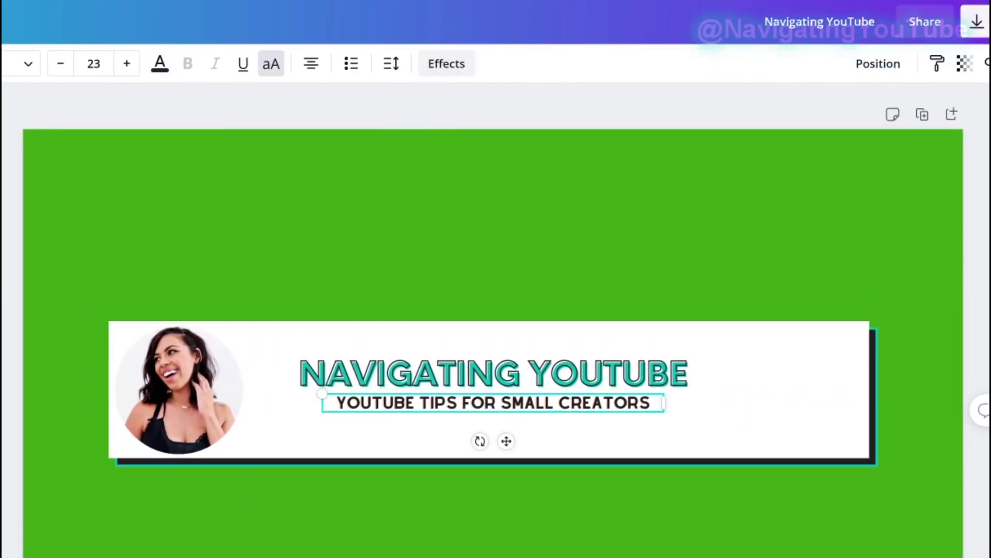
left_click(446, 63)
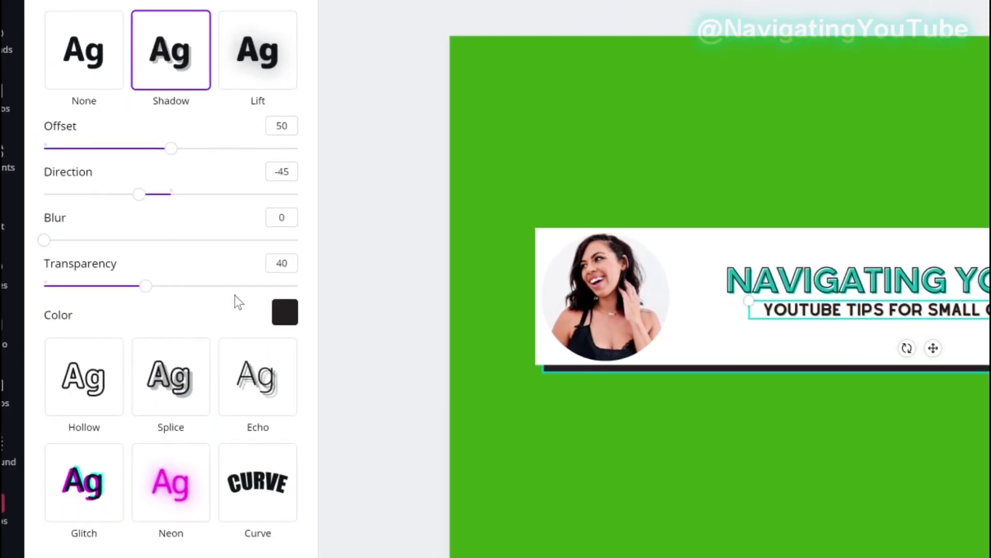
left_click(286, 315)
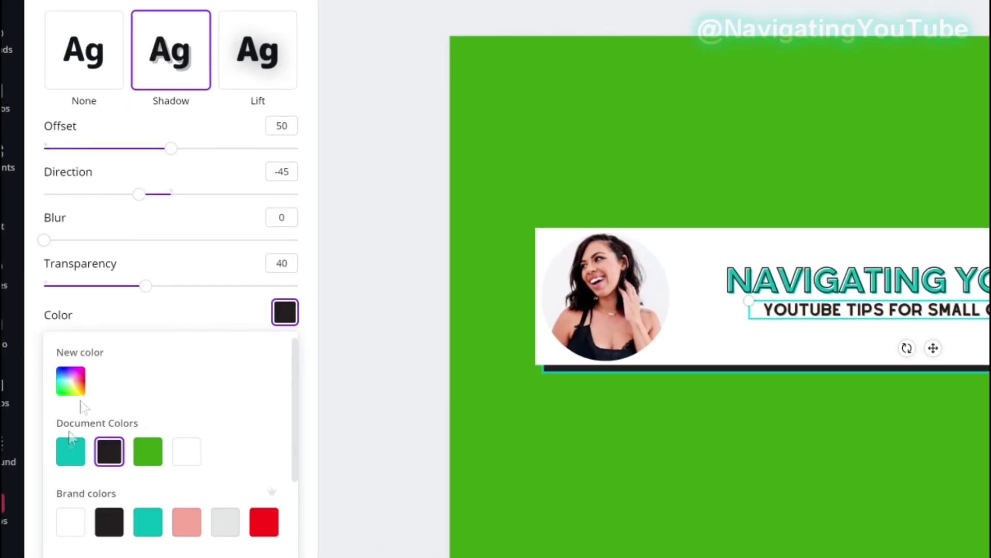
left_click(71, 455)
left_click_drag(140, 287, 311, 297)
left_click(354, 299)
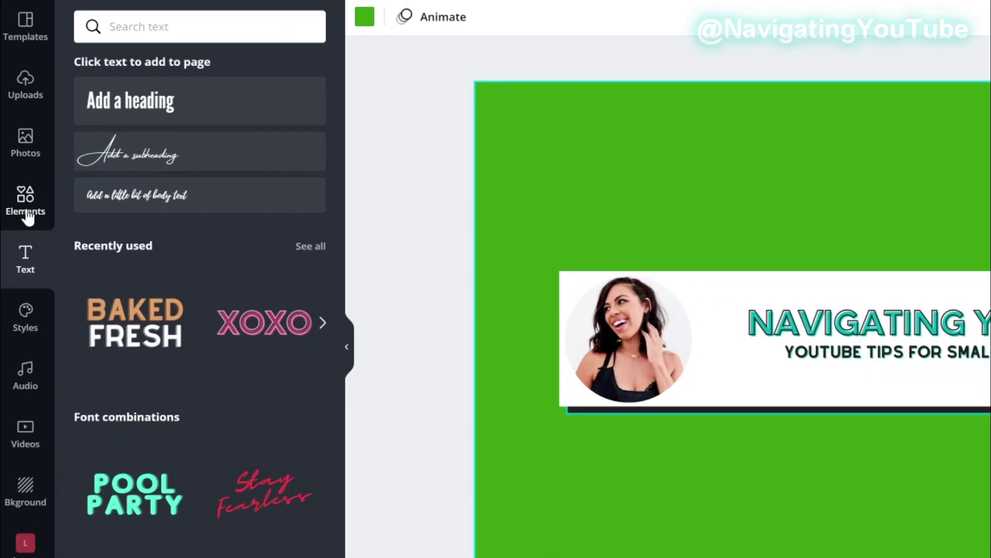
Search Elements for 'animated subscribe' and place a shrunken red SUBSCRIBE sticker at the banner's right end.
left_click(27, 207)
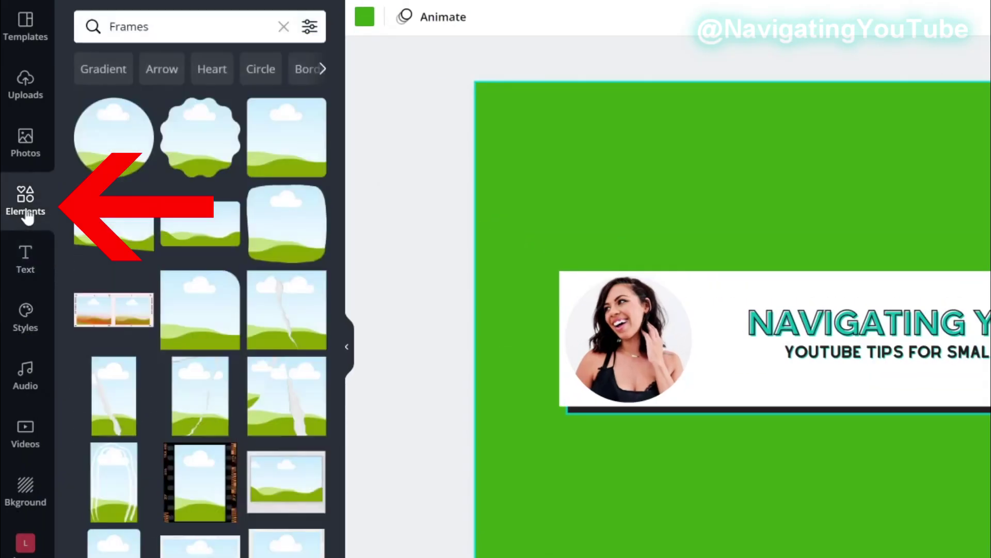
left_click(284, 27)
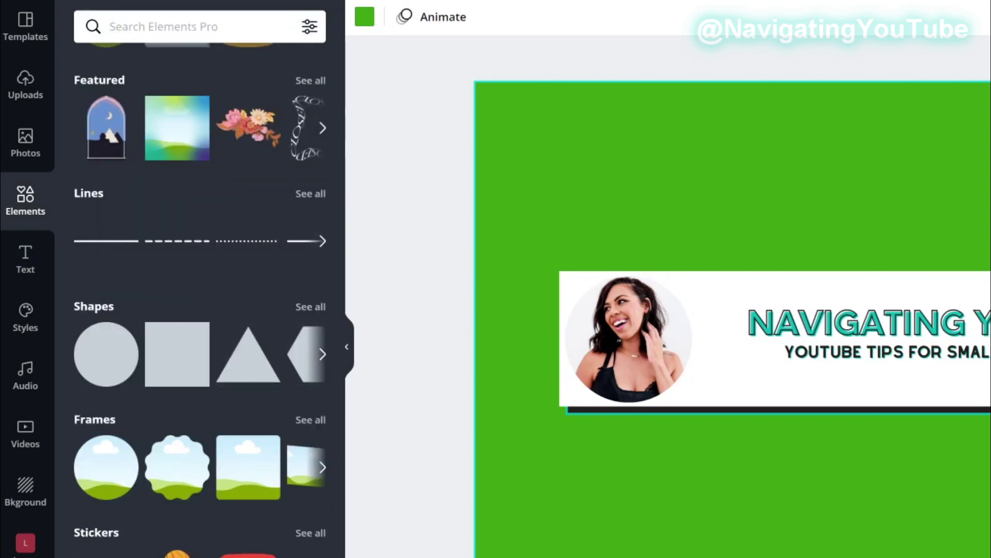
type("animated subscribe")
key("Return")
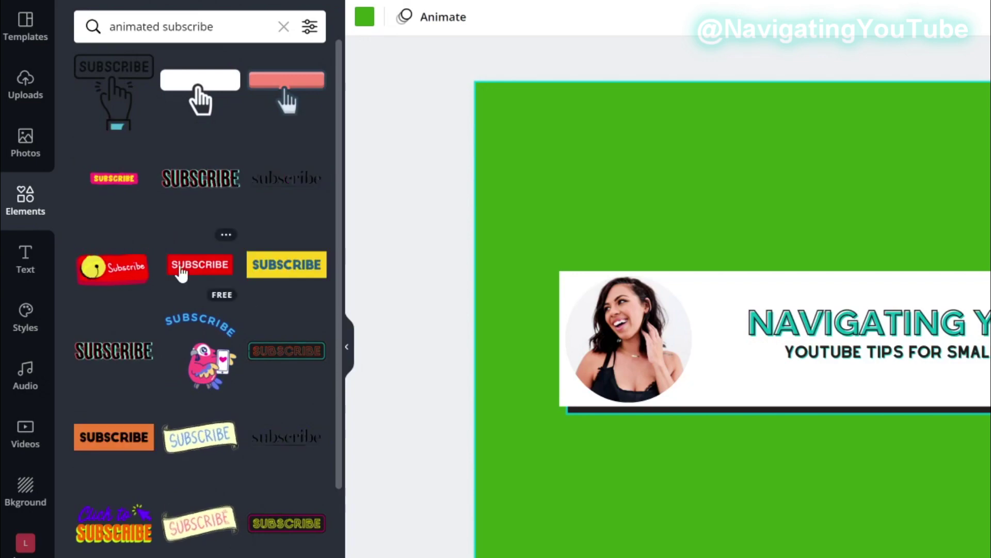
left_click(195, 272)
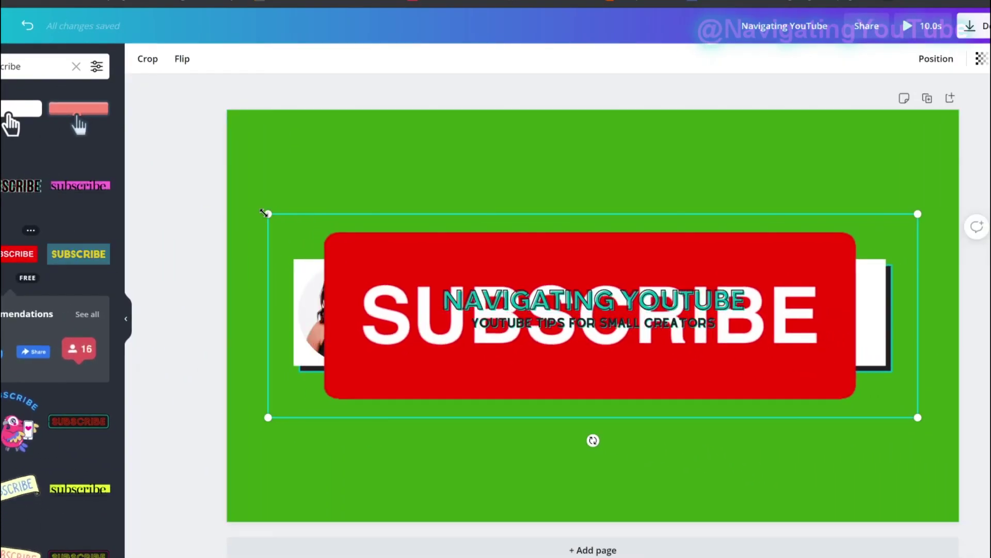
left_click_drag(264, 213, 760, 411)
left_click_drag(859, 403, 830, 324)
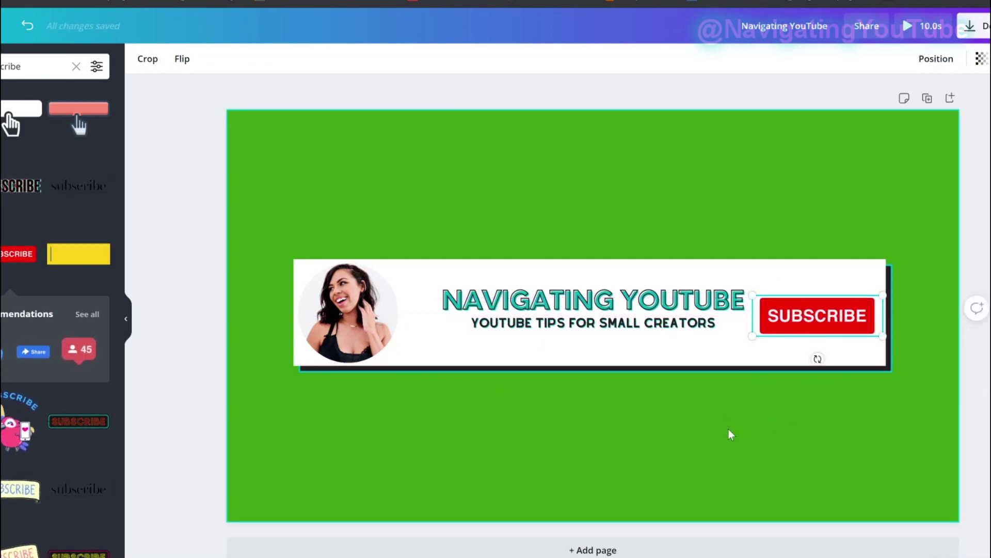
left_click(618, 397)
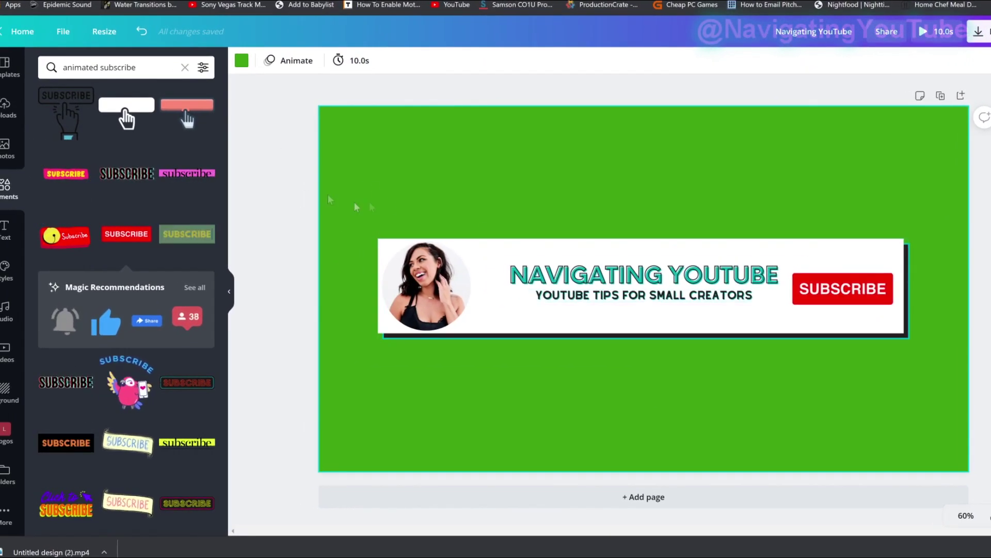
left_click(289, 61)
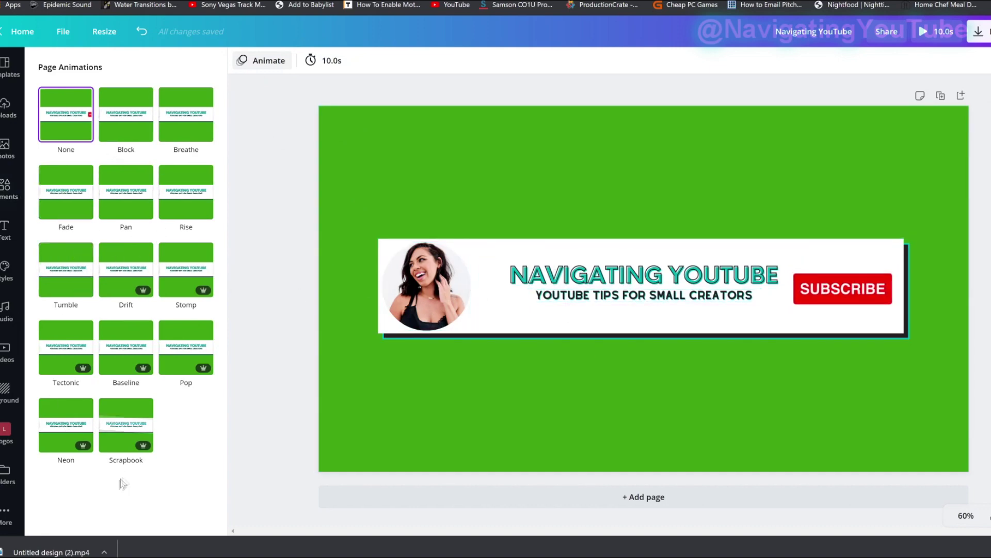
Preview the Block and Rise page animations, then apply Baseline.
left_click(122, 133)
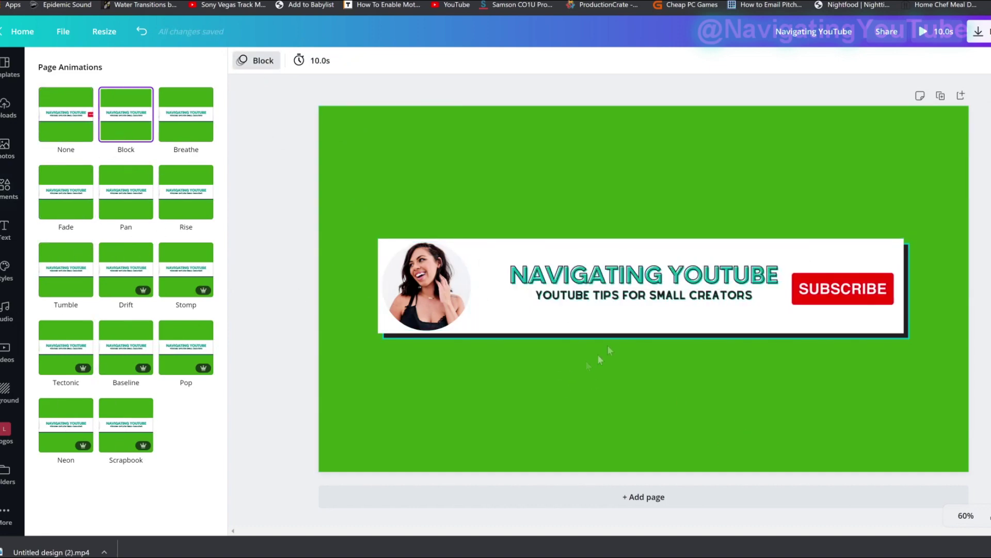
left_click(190, 195)
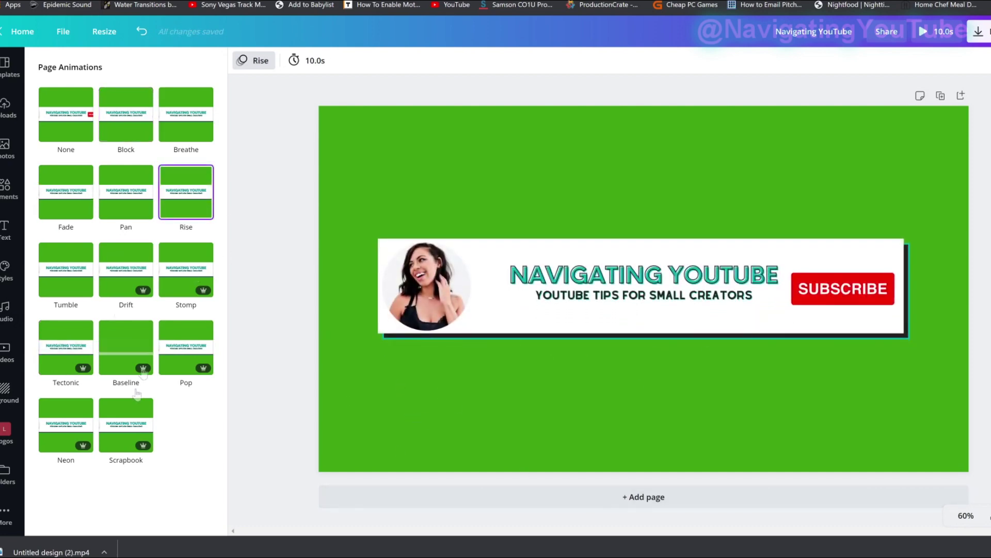
left_click(126, 347)
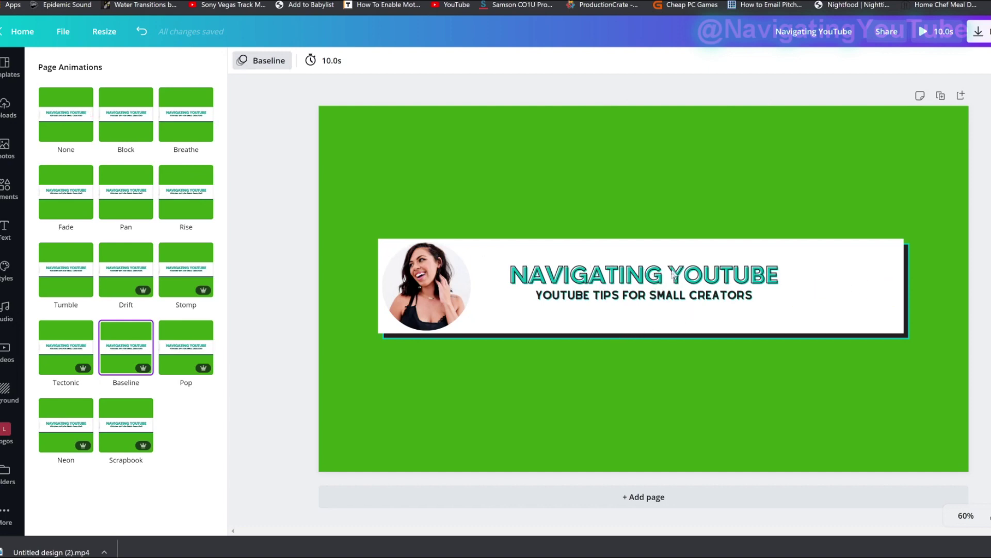
Lock the white banner group in place.
left_click(591, 254)
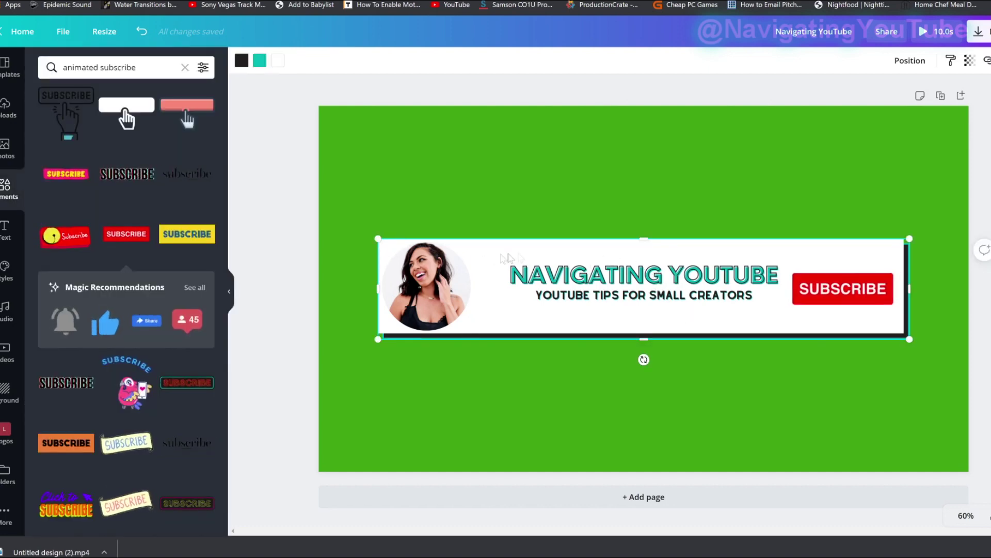
left_click(989, 61)
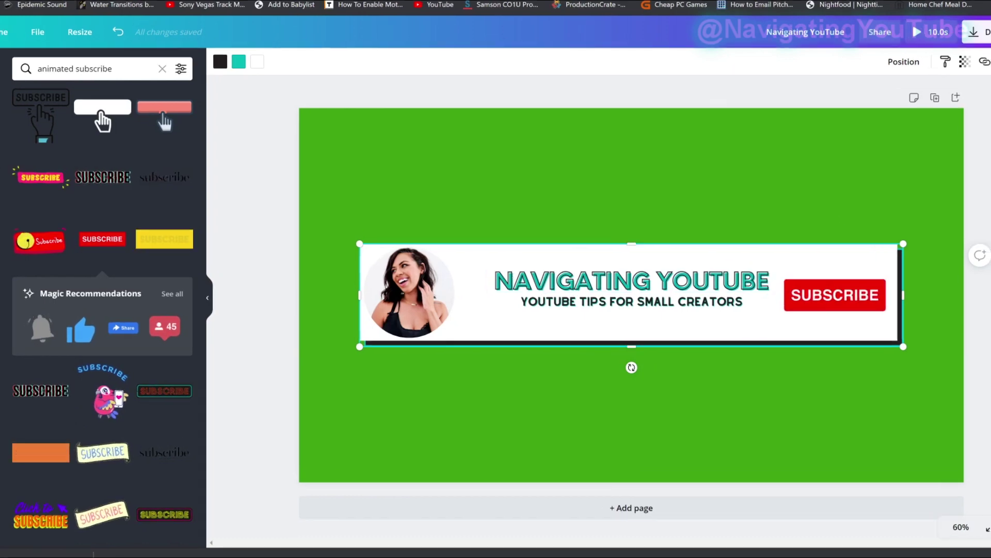
left_click(289, 428)
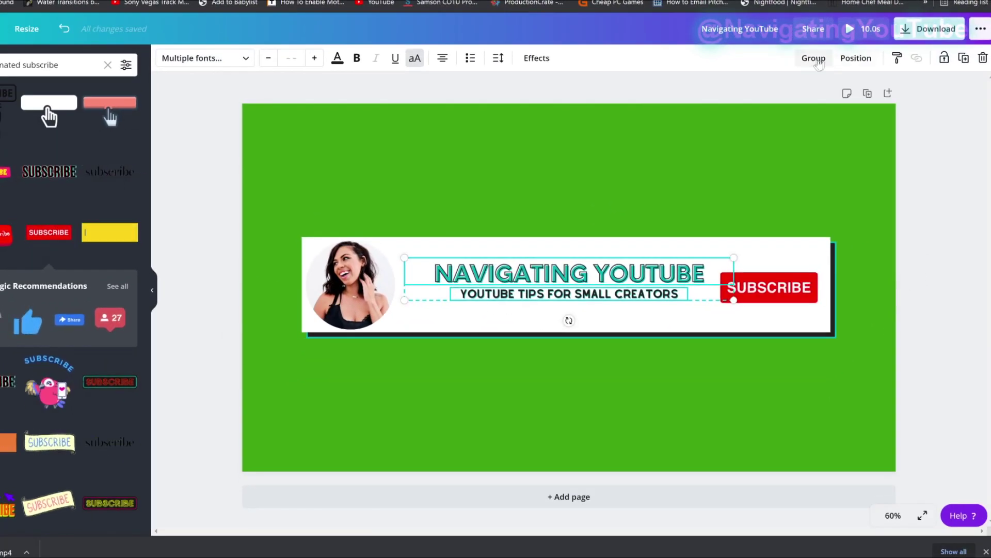
Group the title and subtitle, then unlock the banner and group its elements.
left_click(814, 59)
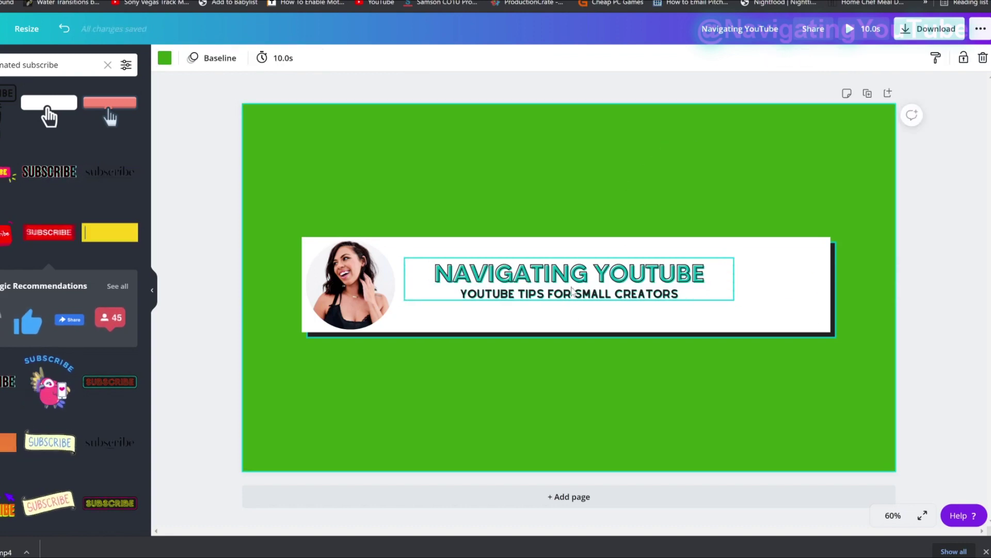
left_click_drag(568, 279, 559, 171)
left_click(516, 295)
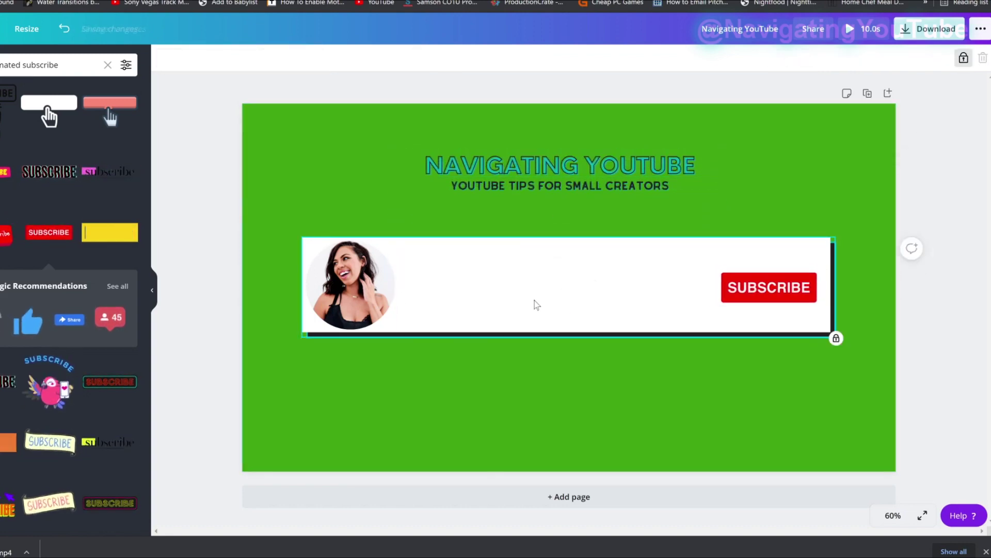
left_click(962, 57)
left_click_drag(276, 242, 814, 332)
left_click(813, 58)
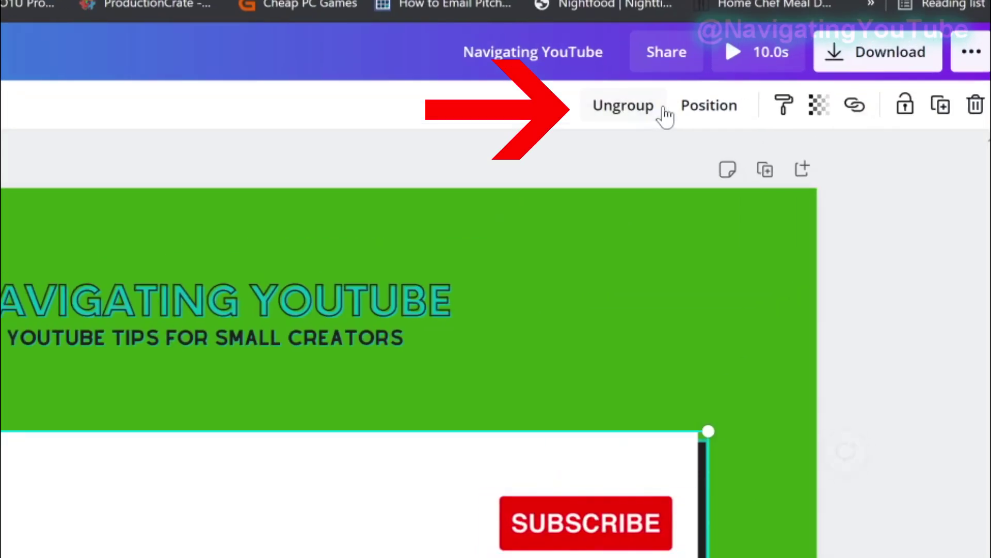
Use Position to center the text group back inside the banner.
left_click(590, 179)
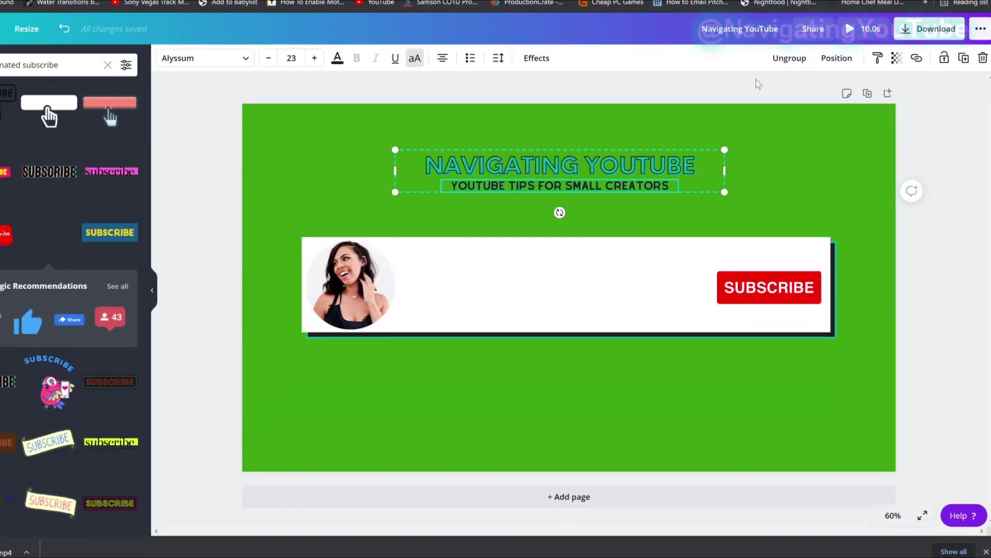
left_click(807, 69)
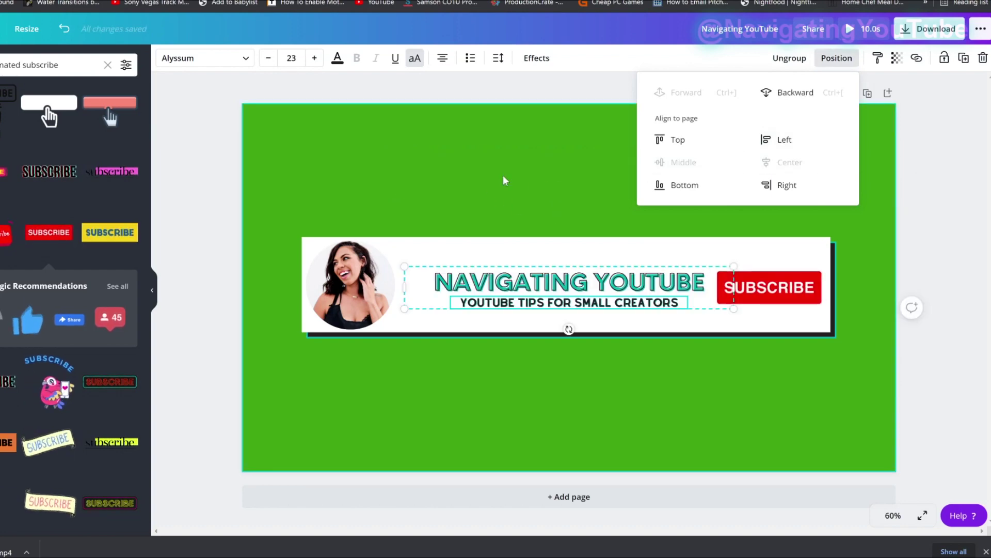
left_click(504, 181)
left_click(549, 314)
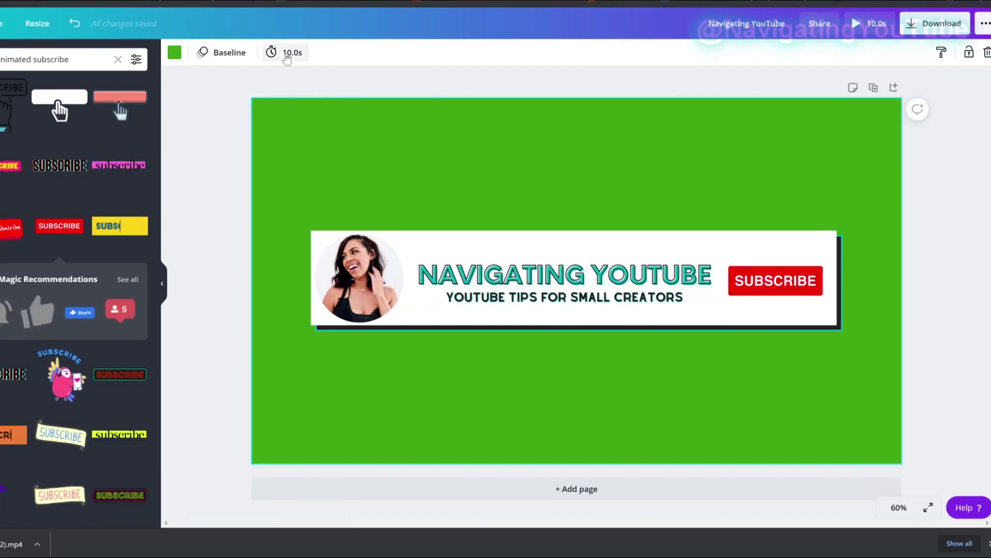
Change the page duration from 10.0s to 5s, play a full-screen preview, and open Download.
left_click(284, 52)
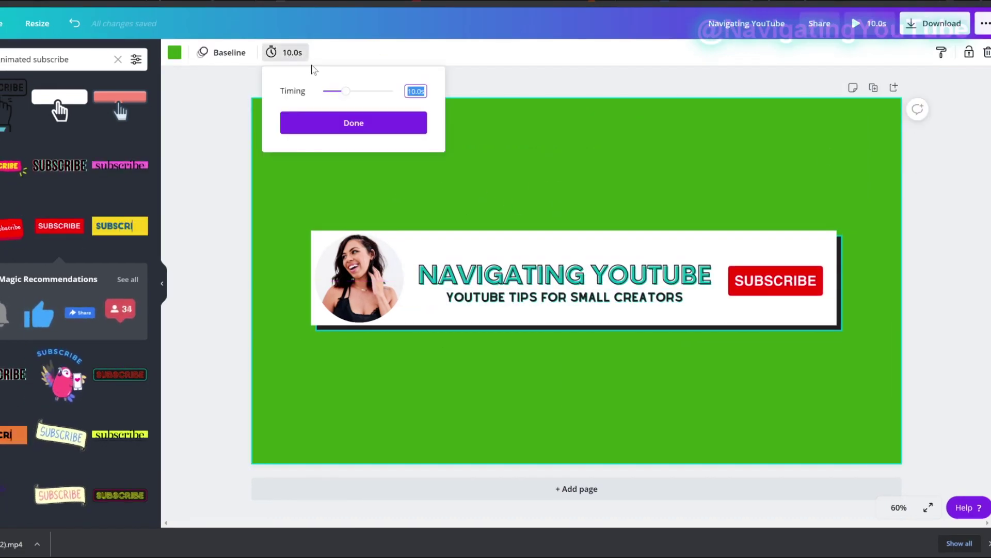
type("5")
key("Return")
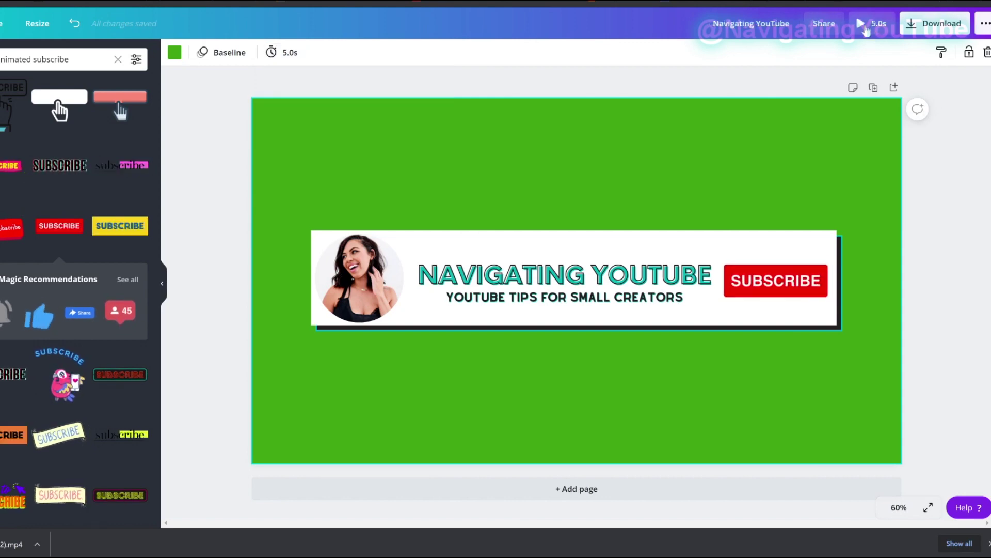
left_click(872, 23)
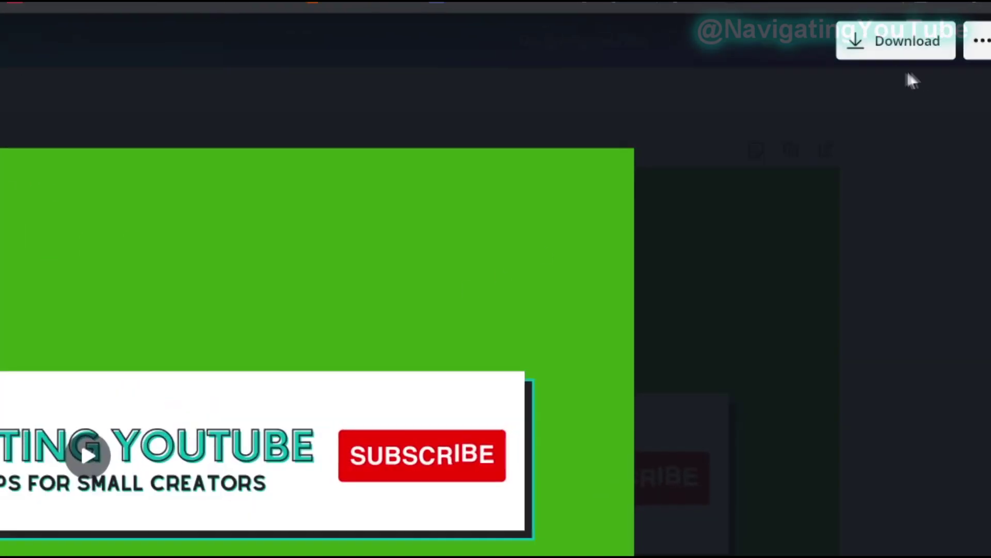
left_click(869, 49)
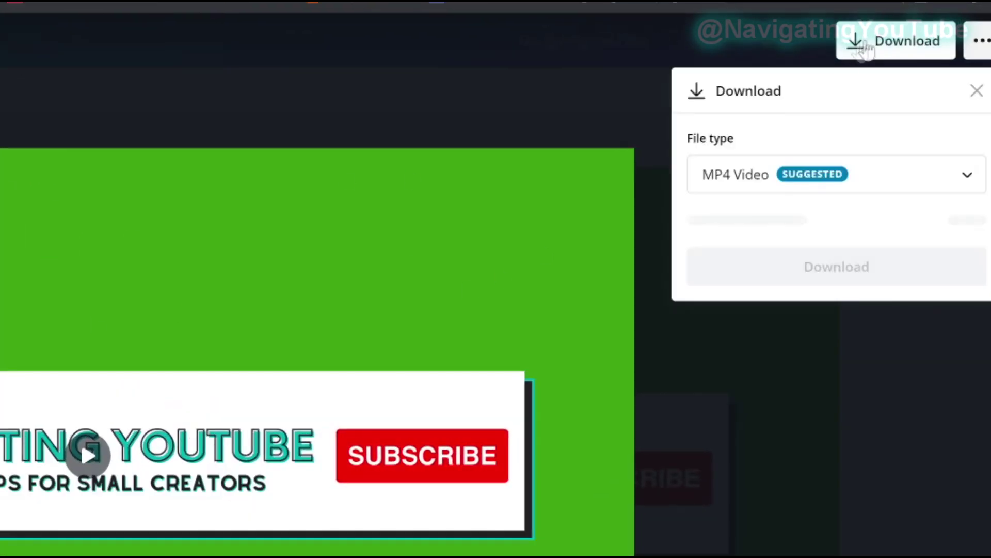
Keep MP4 Video as the file type and start the download.
left_click(797, 232)
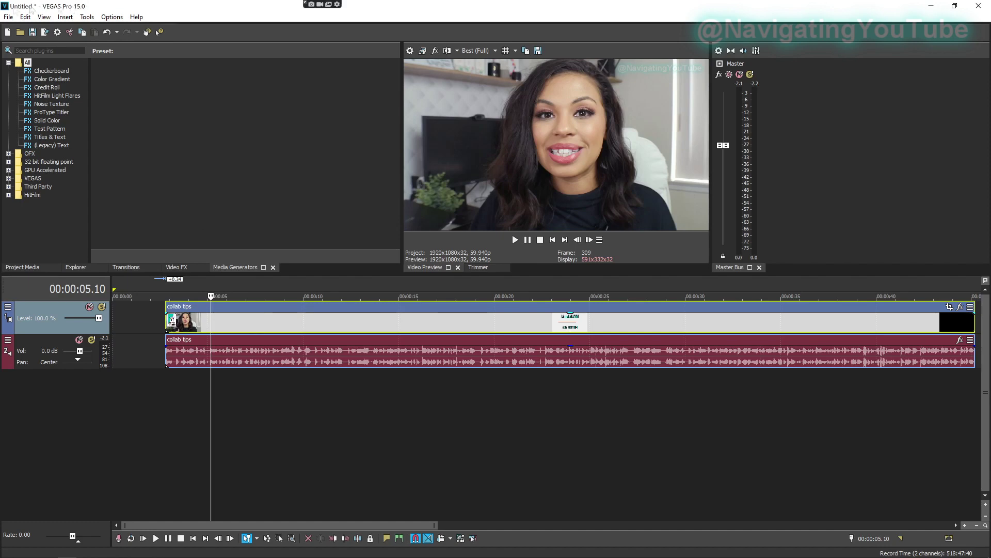
Insert a new video track and undo an accidental track reorder with Ctrl+Z.
right_click(132, 318)
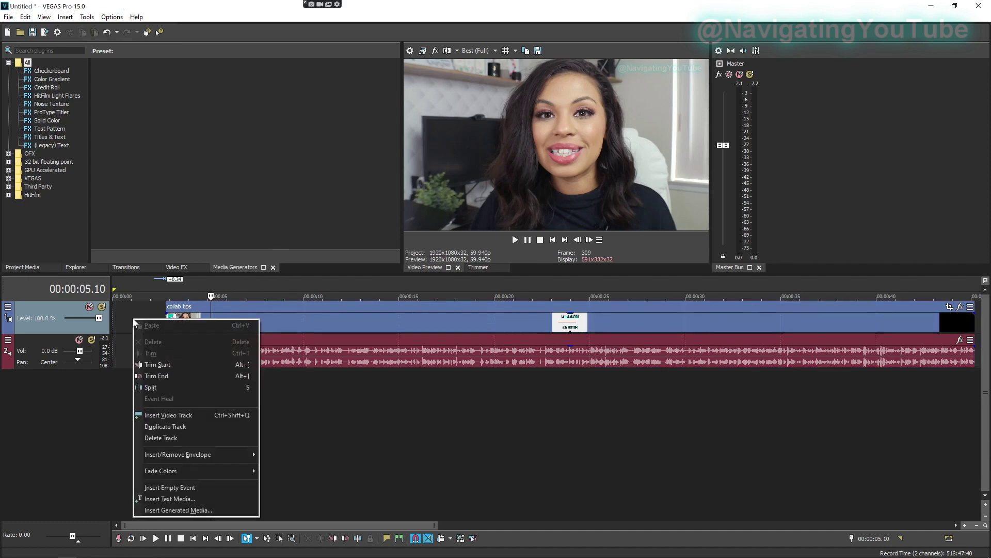
left_click(170, 416)
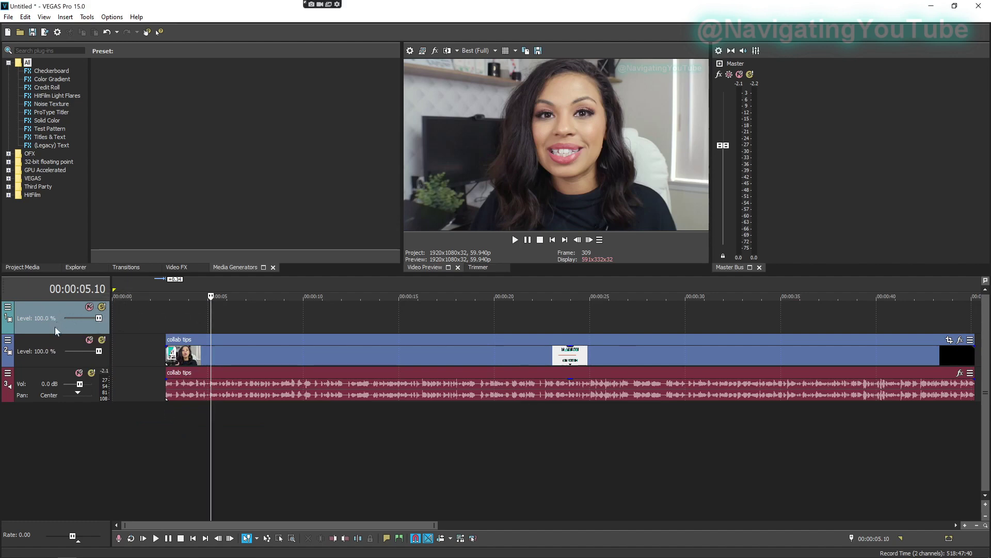
left_click_drag(54, 327, 55, 358)
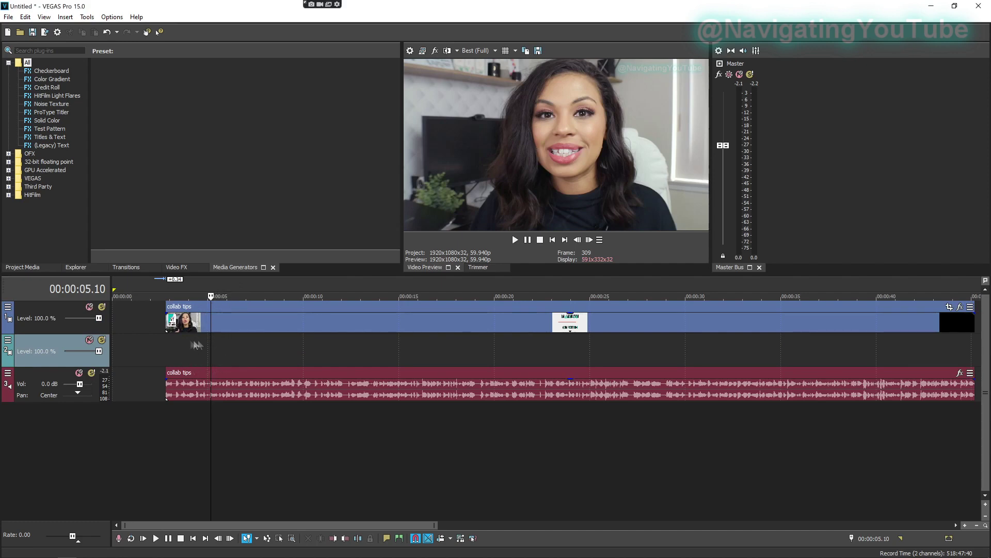
key("ctrl+z")
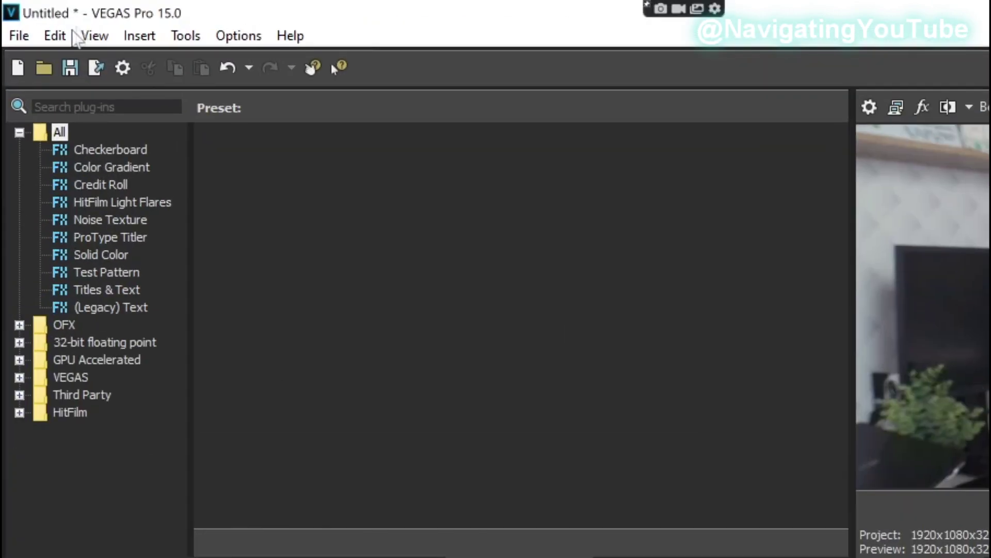
Import the Navigating YouTube clip from Downloads onto the top track and show Video FX.
left_click(8, 17)
left_click(30, 86)
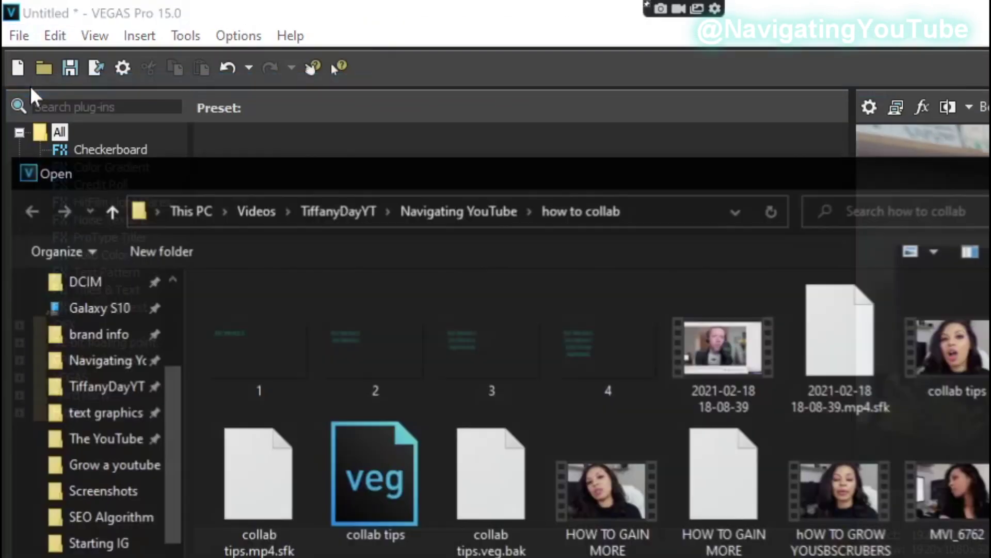
scroll(164, 361, "up", 3)
left_click(104, 356)
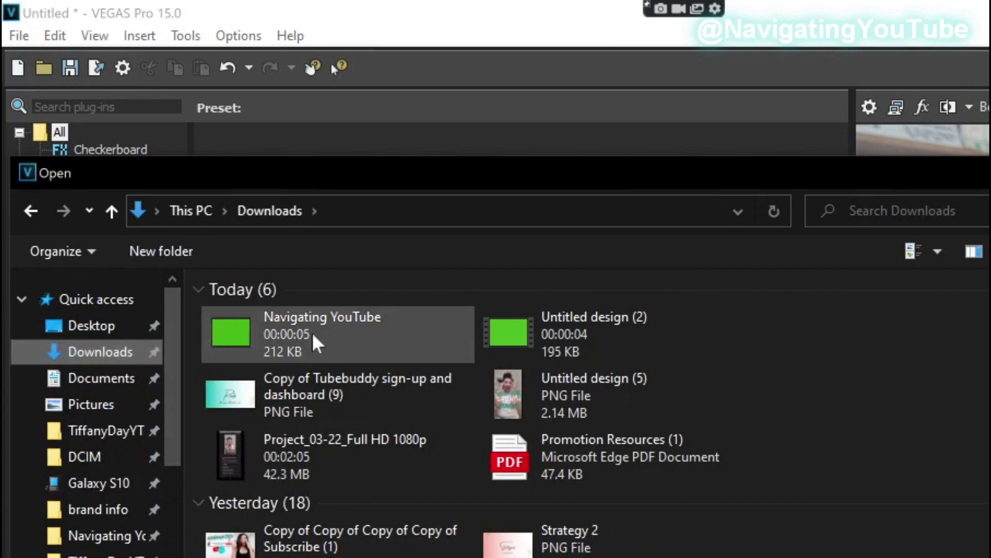
double_click(313, 344)
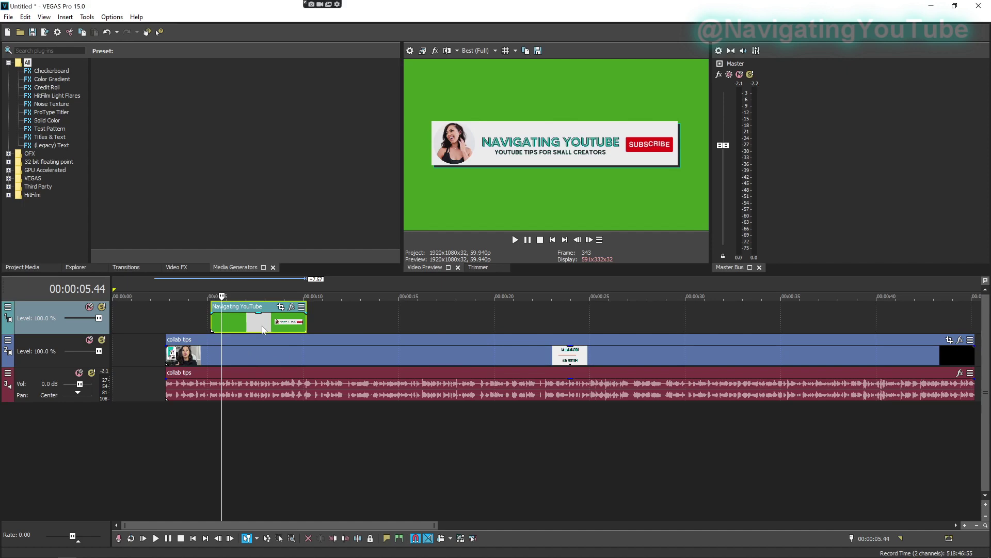
left_click(168, 267)
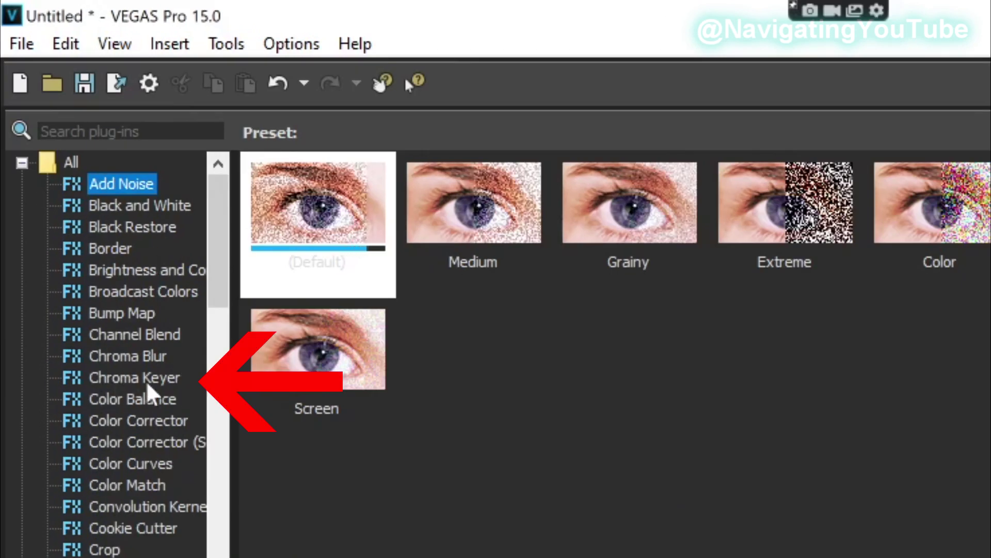
Apply Chroma Keyer's Green Screen preset to the banner clip and darken the key colour to 115, 0.9, 0.73.
left_click(148, 384)
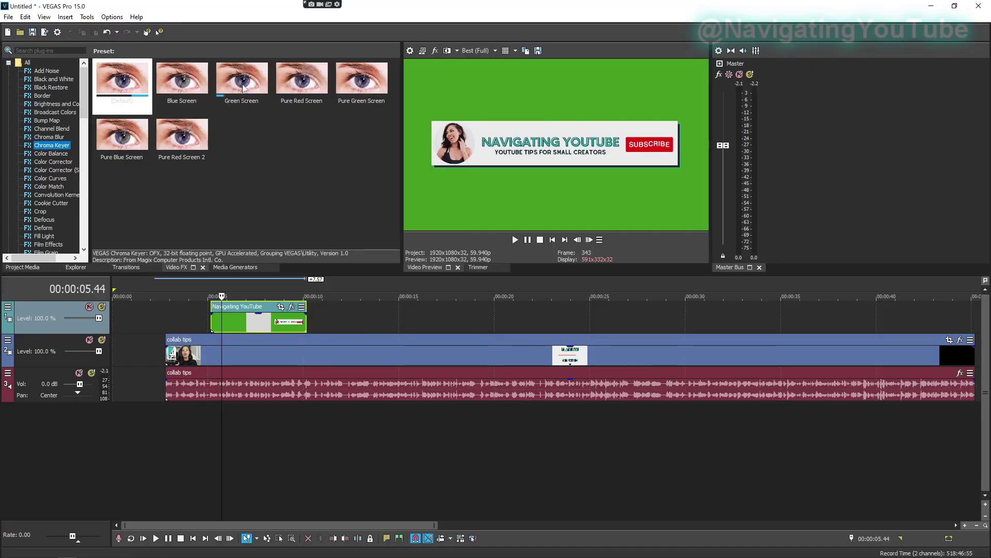
left_click(243, 88)
left_click_drag(246, 243, 238, 323)
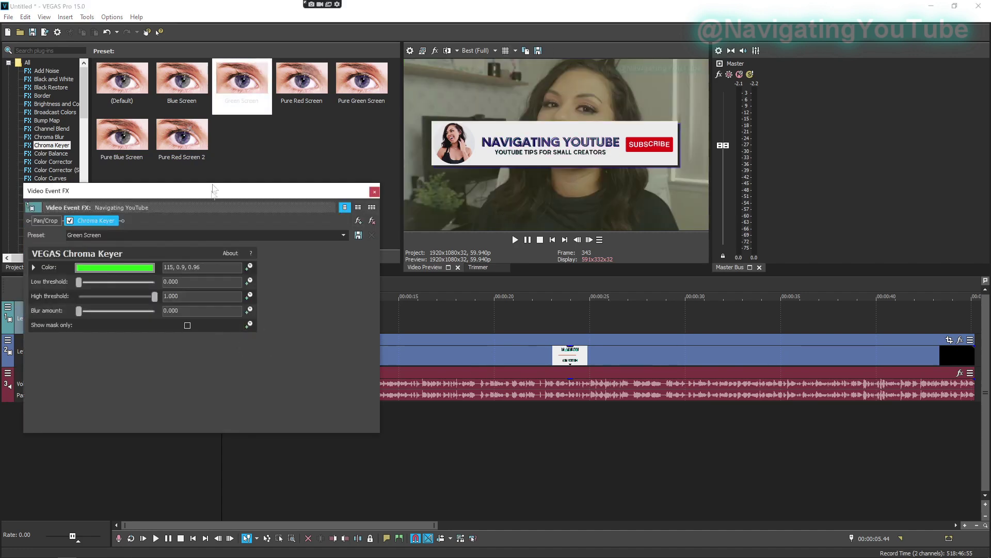
left_click_drag(204, 196, 550, 289)
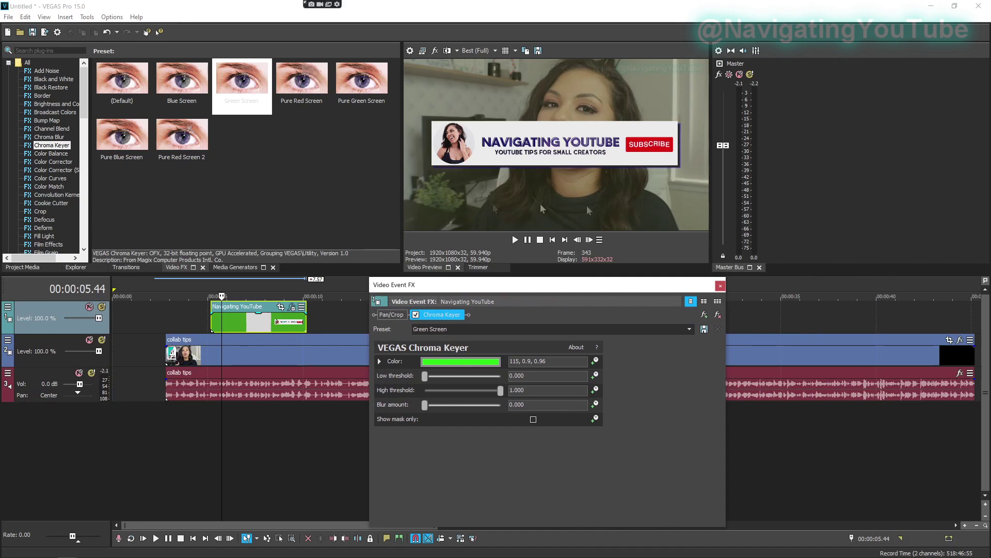
left_click(466, 362)
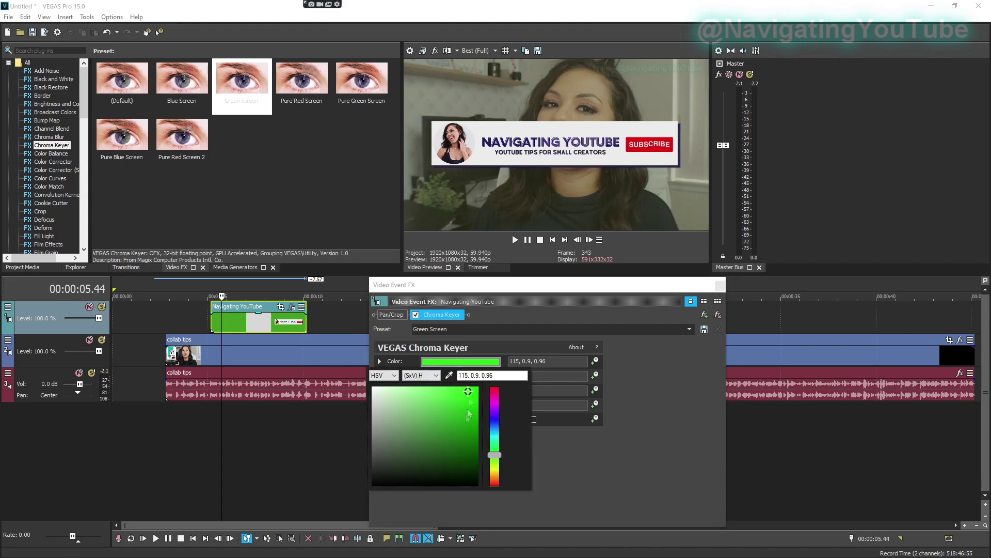
mouse_move(467, 395)
left_mouse_down()
mouse_move(469, 417)
mouse_move(456, 424)
mouse_move(462, 406)
left_mouse_up()
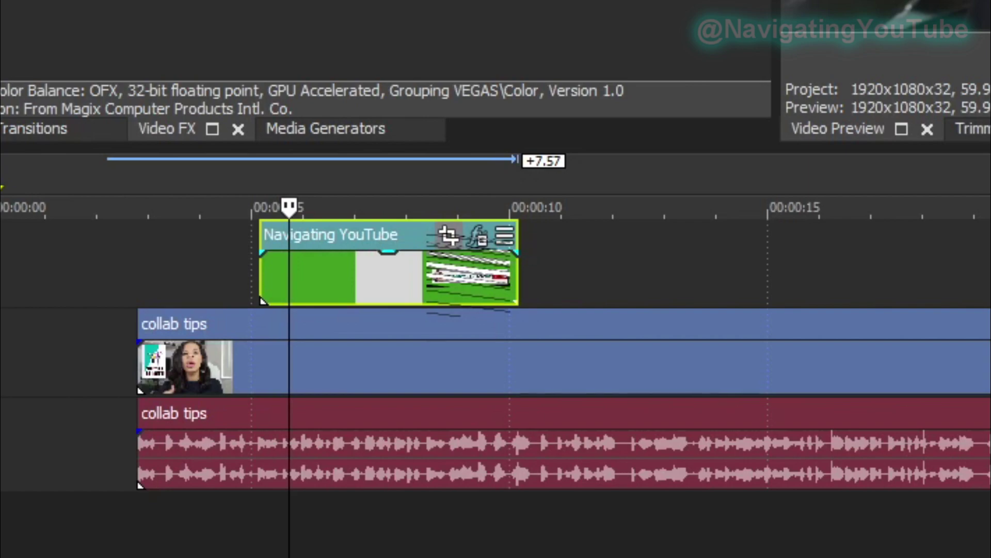
In Event Pan/Crop, resize the Navigating YouTube banner and lower it; set the playhead to 6.31 s.
left_click(448, 235)
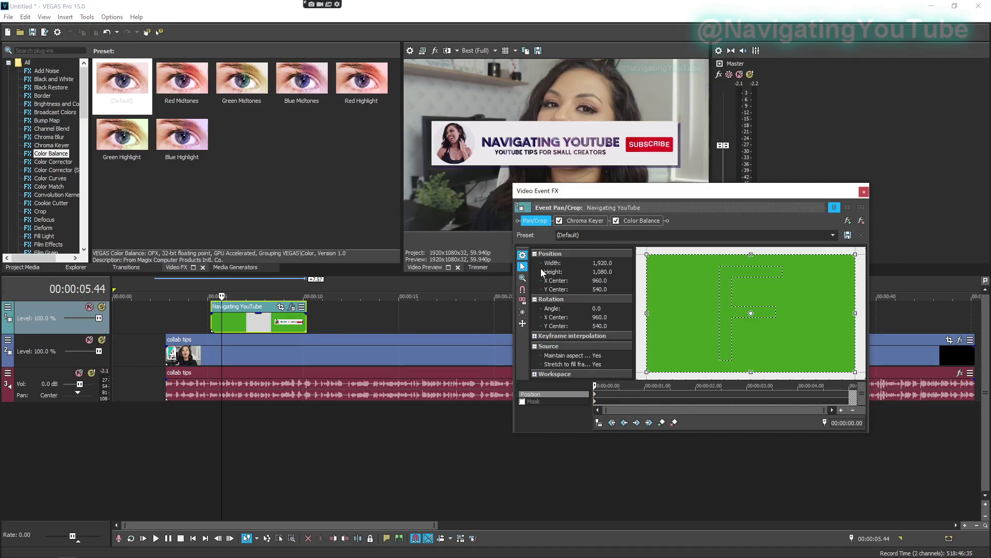
scroll(780, 273, "down", 3)
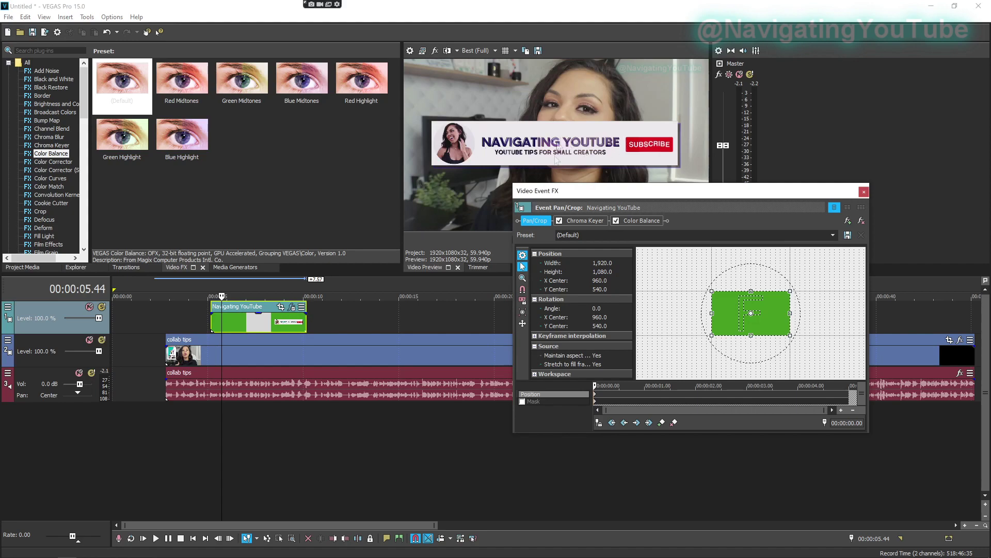
left_click_drag(751, 286, 750, 263)
left_click_drag(702, 197, 275, 283)
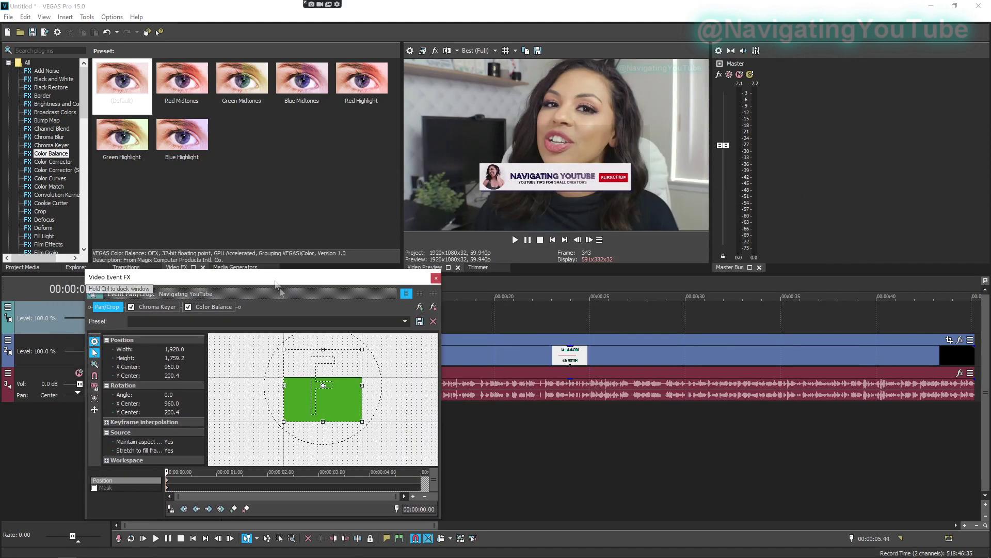
left_click_drag(323, 350, 324, 372)
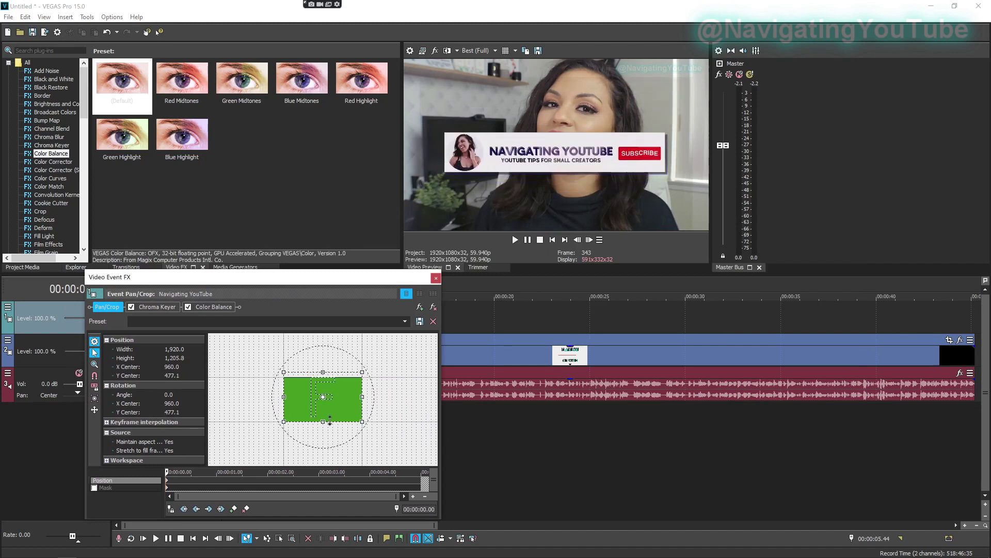
left_click_drag(330, 407, 331, 393)
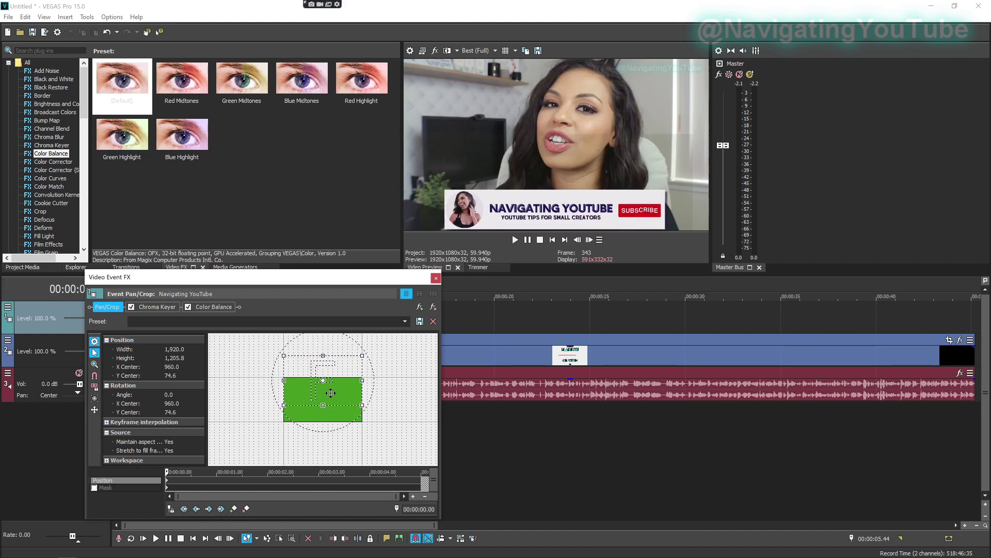
left_click(436, 278)
left_click(236, 296)
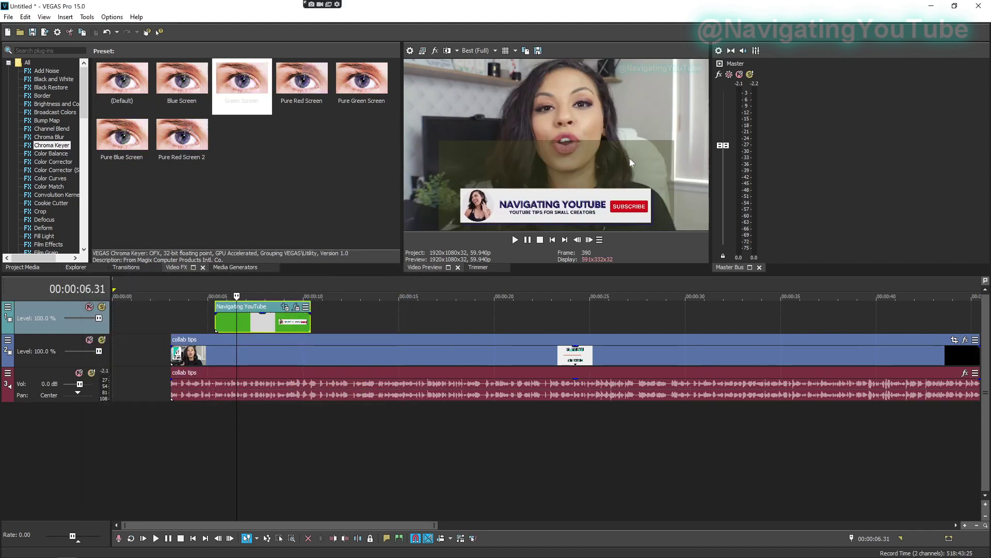
Insert a new top video track and import the Navigating YouTube clip onto it.
right_click(350, 321)
left_click(377, 419)
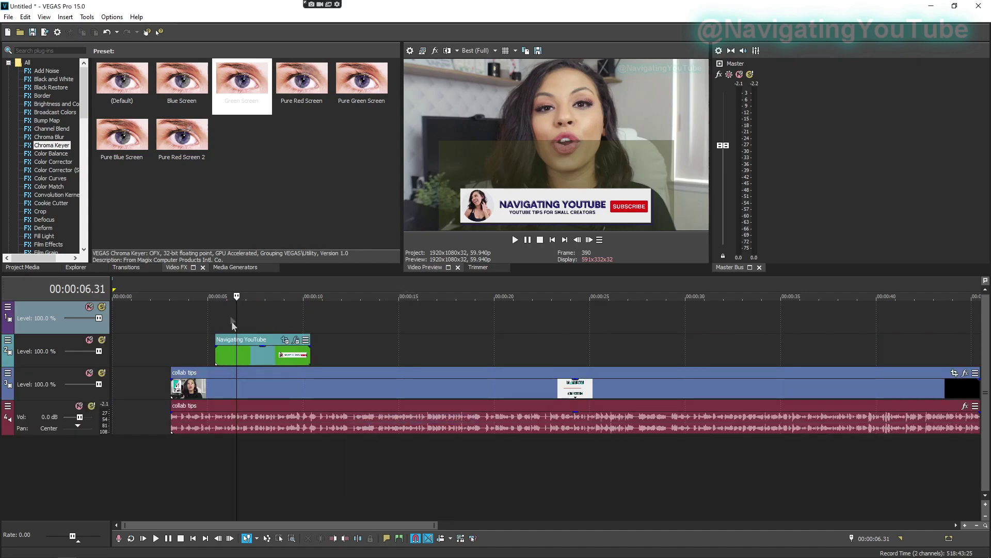
left_click(8, 17)
left_click(20, 36)
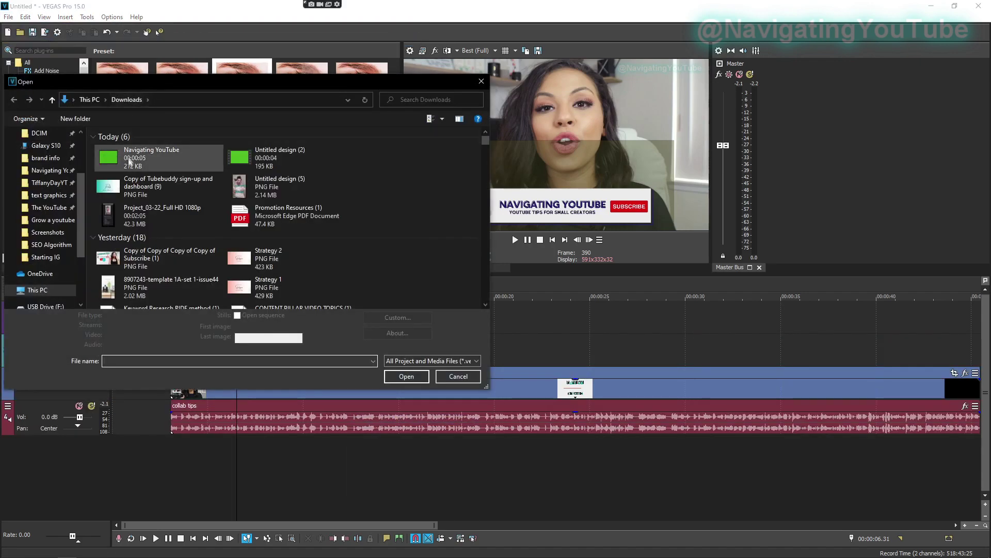
double_click(151, 183)
Apply the Green Screen key to the new clip, then delete the top video track.
left_click_drag(199, 222, 251, 321)
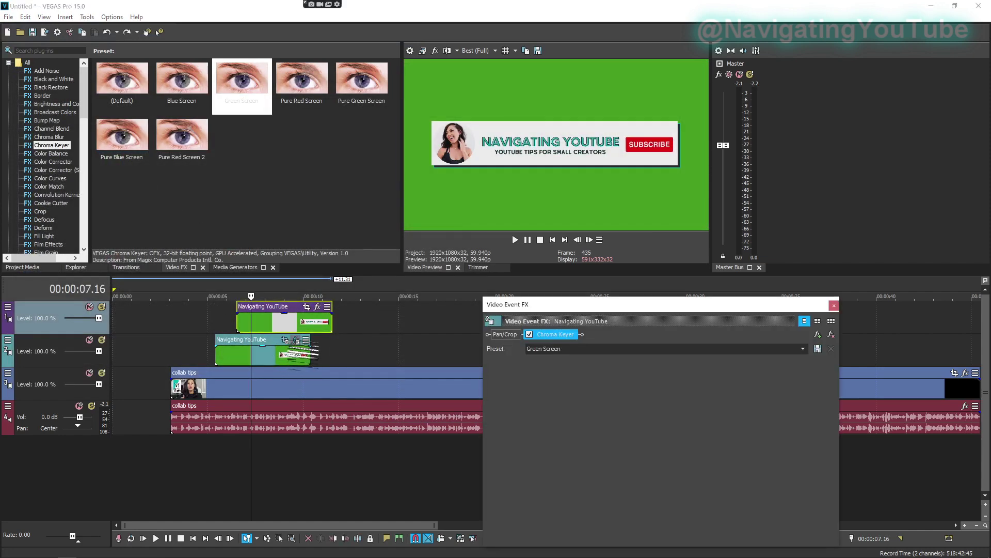
left_click(568, 382)
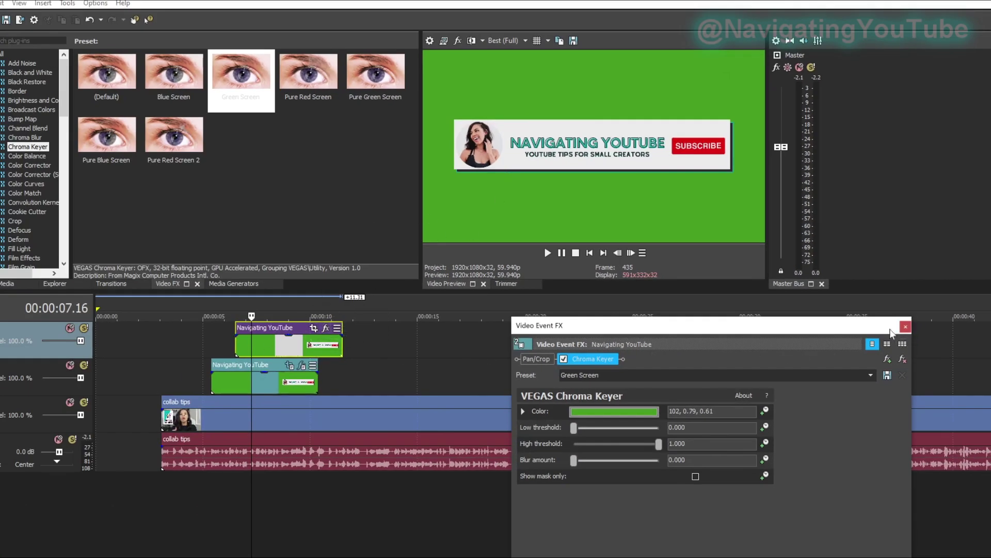
left_click(905, 327)
right_click(387, 343)
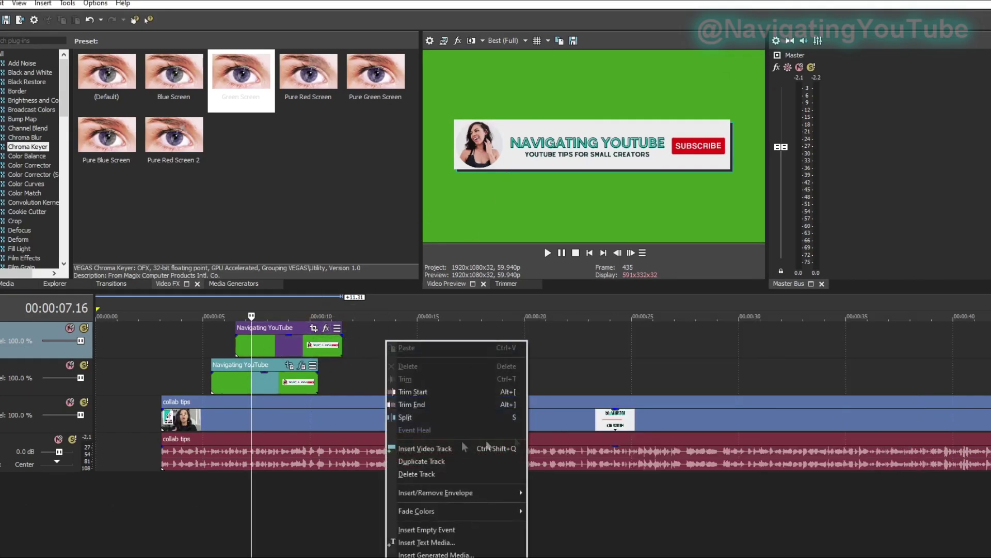
left_click(418, 474)
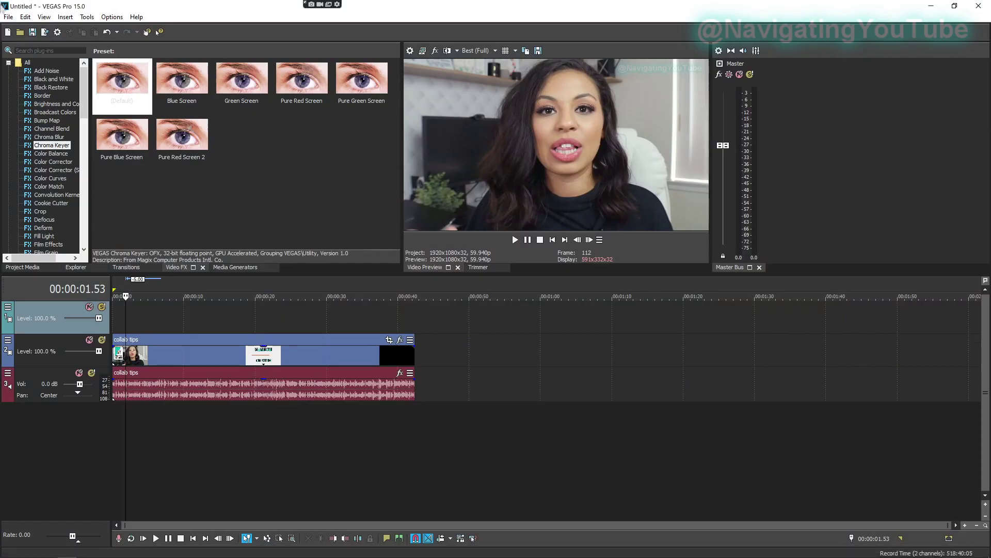
Import the purple-screen Navigating YouTube (2) banner clip and select it.
left_click(9, 16)
left_click(82, 60)
double_click(137, 164)
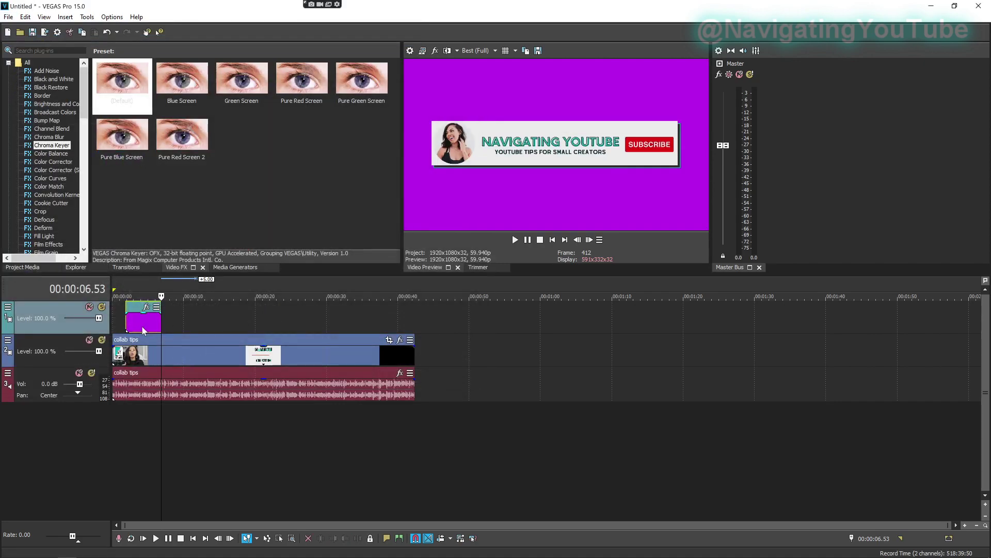
left_click(142, 328)
Duplicate the banner track and apply the Chroma Keyer (Default) preset to Navigating YouTube (2).
right_click(183, 323)
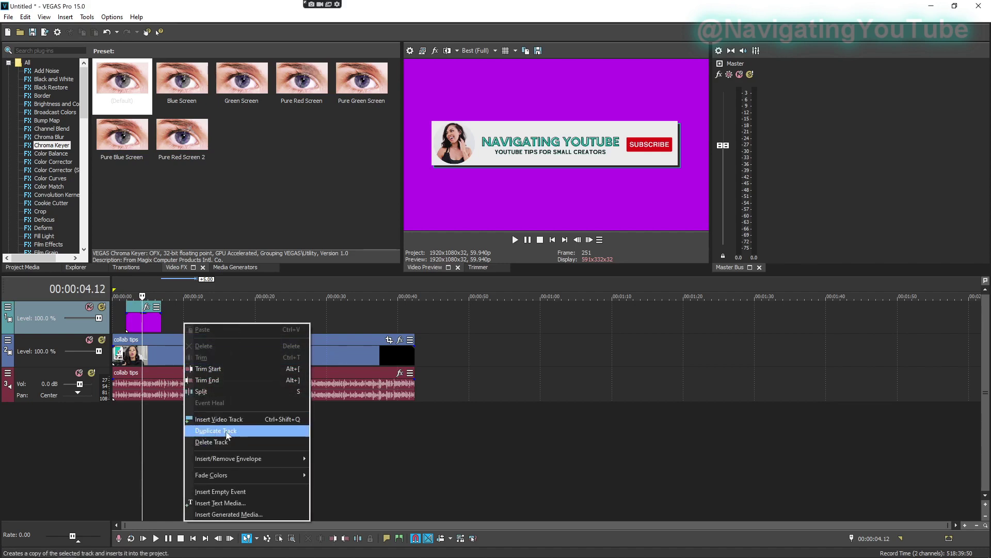
left_click(219, 418)
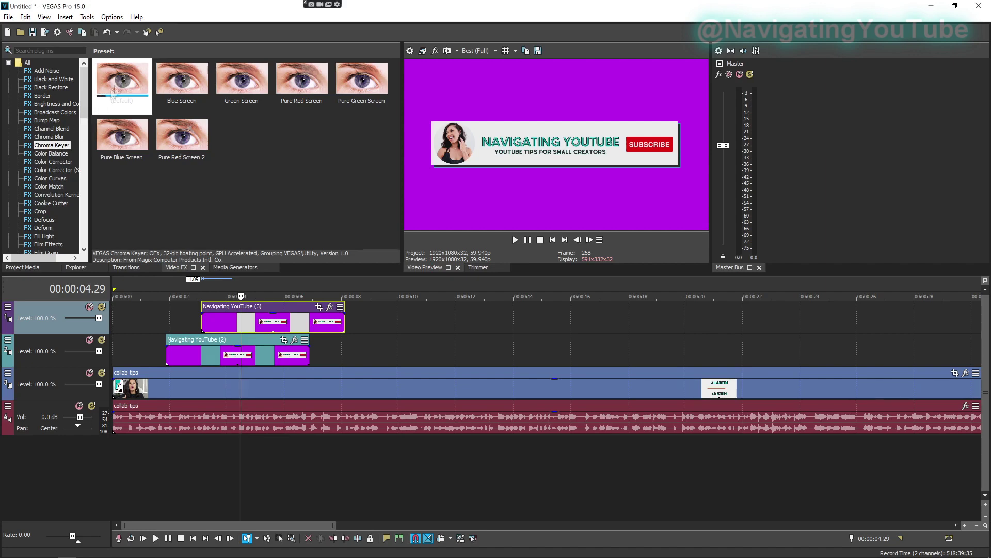
left_click_drag(126, 87, 218, 356)
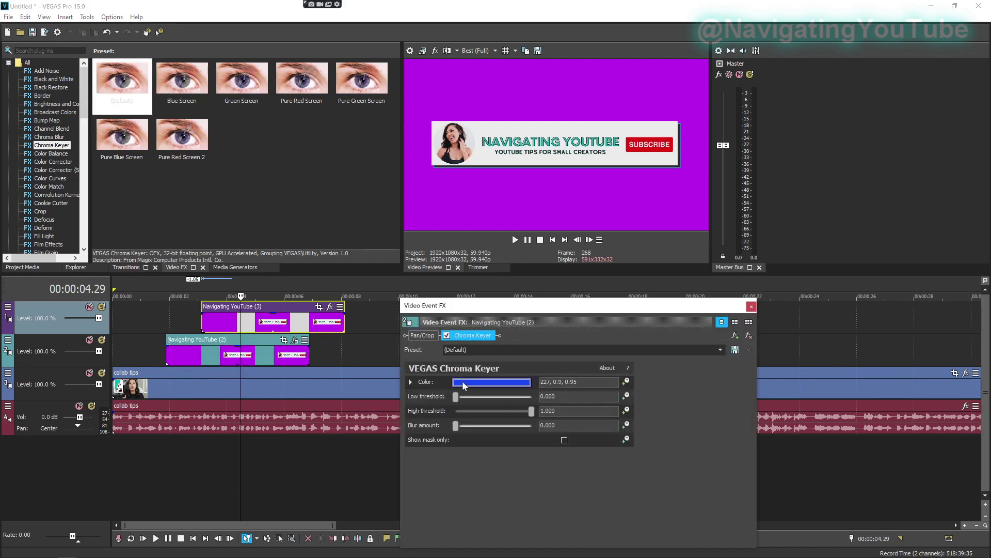
Set the Chroma Keyer colour to the banner's purple (287, 0.93, 0.92).
left_click(464, 383)
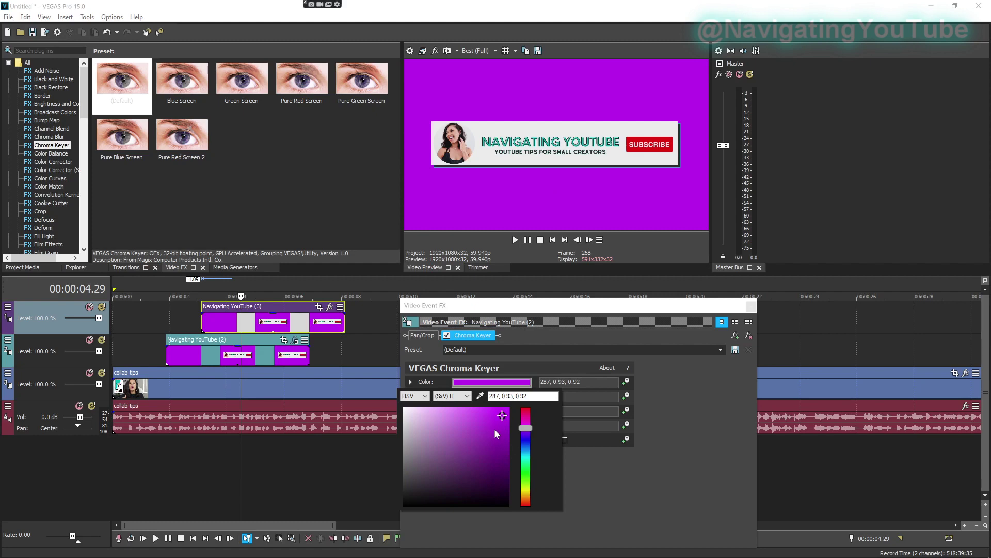
left_click(736, 312)
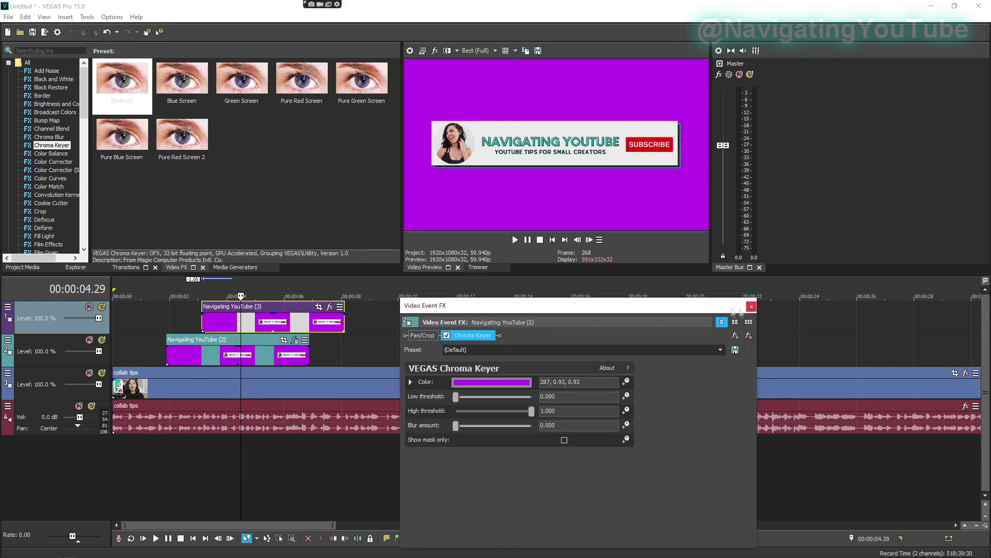
left_click(751, 306)
Delete the duplicate Navigating YouTube (3) track, then shrink and lower the banner in Pan/Crop.
right_click(373, 318)
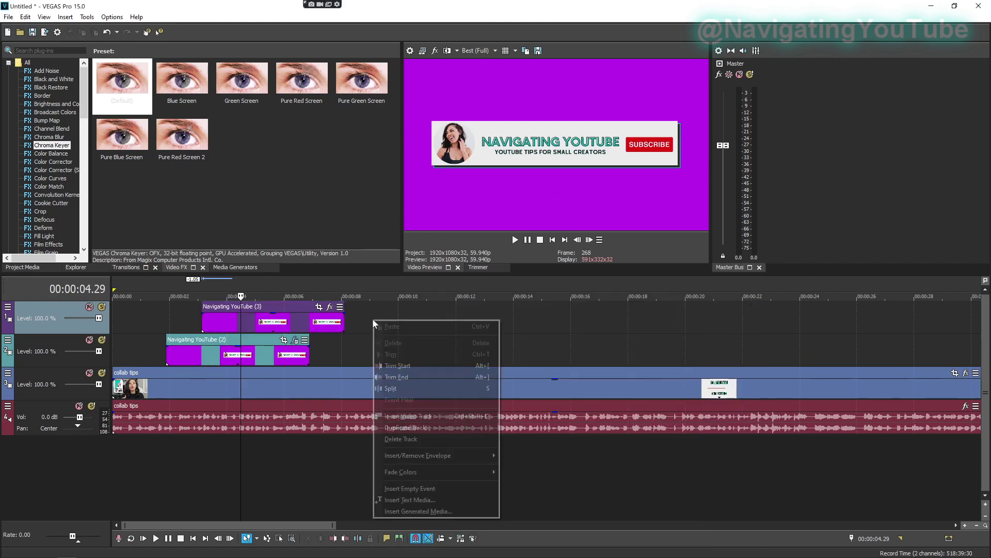
left_click(411, 439)
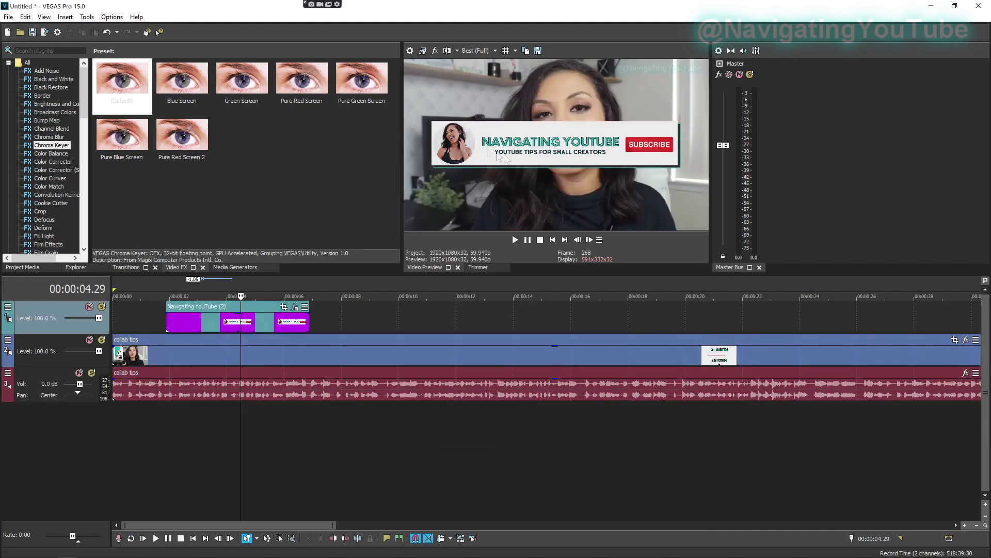
left_click(295, 307)
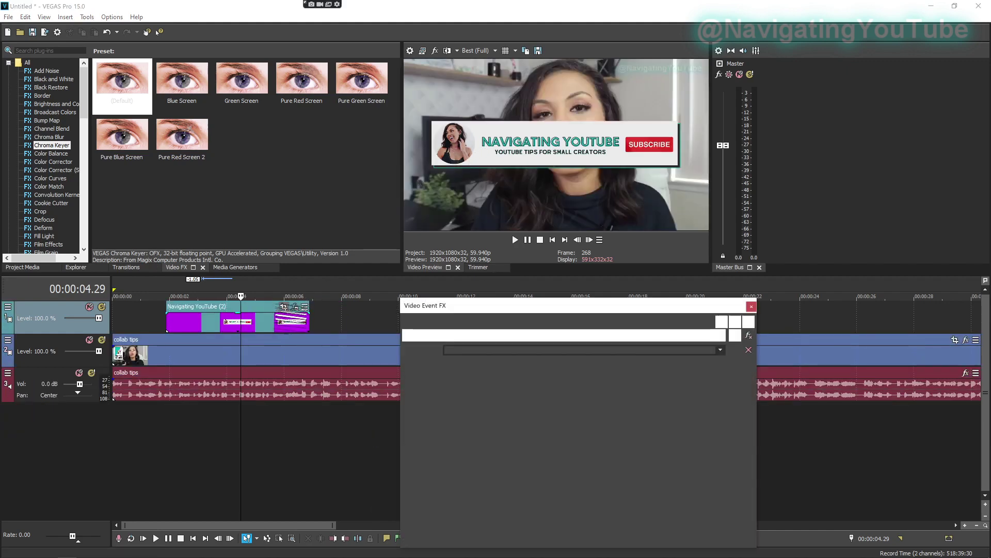
left_click_drag(668, 392, 638, 363)
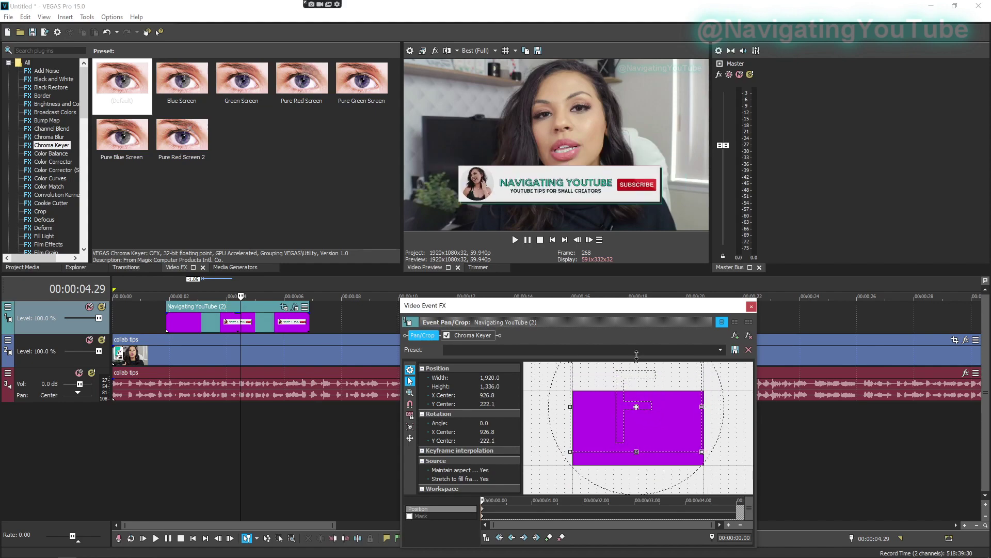